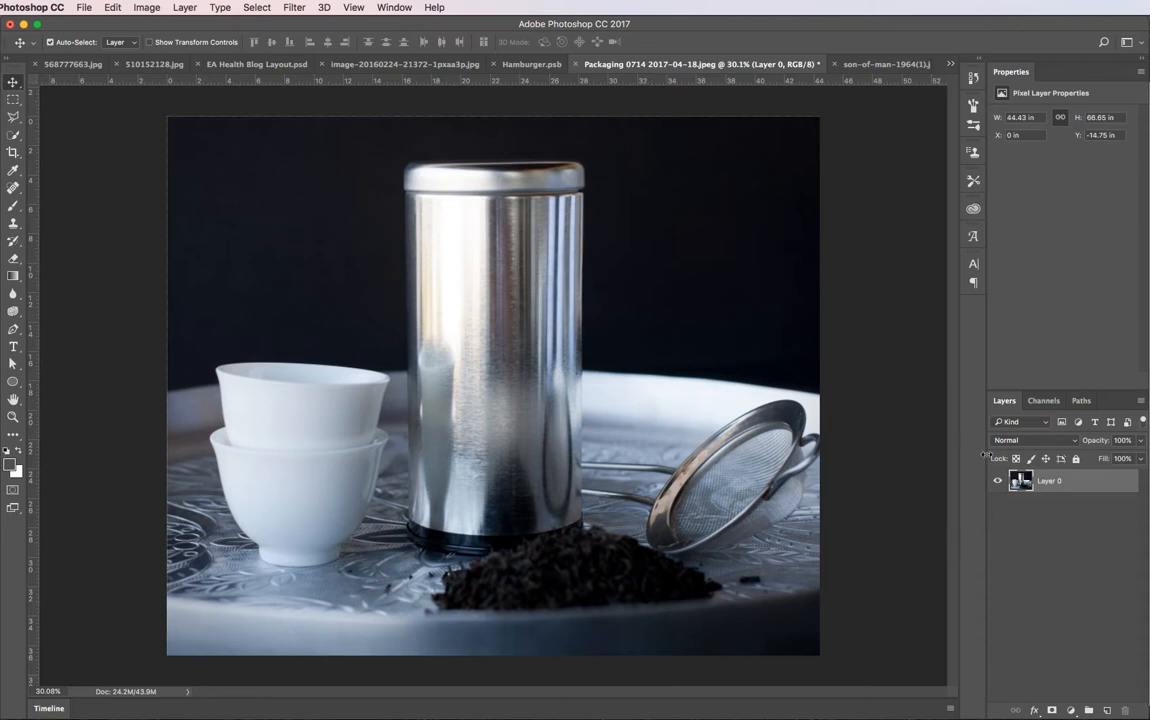
Show the 3D object creation options and review the mesh presets, keeping Cylinder as the preset
click(394, 7)
click(436, 91)
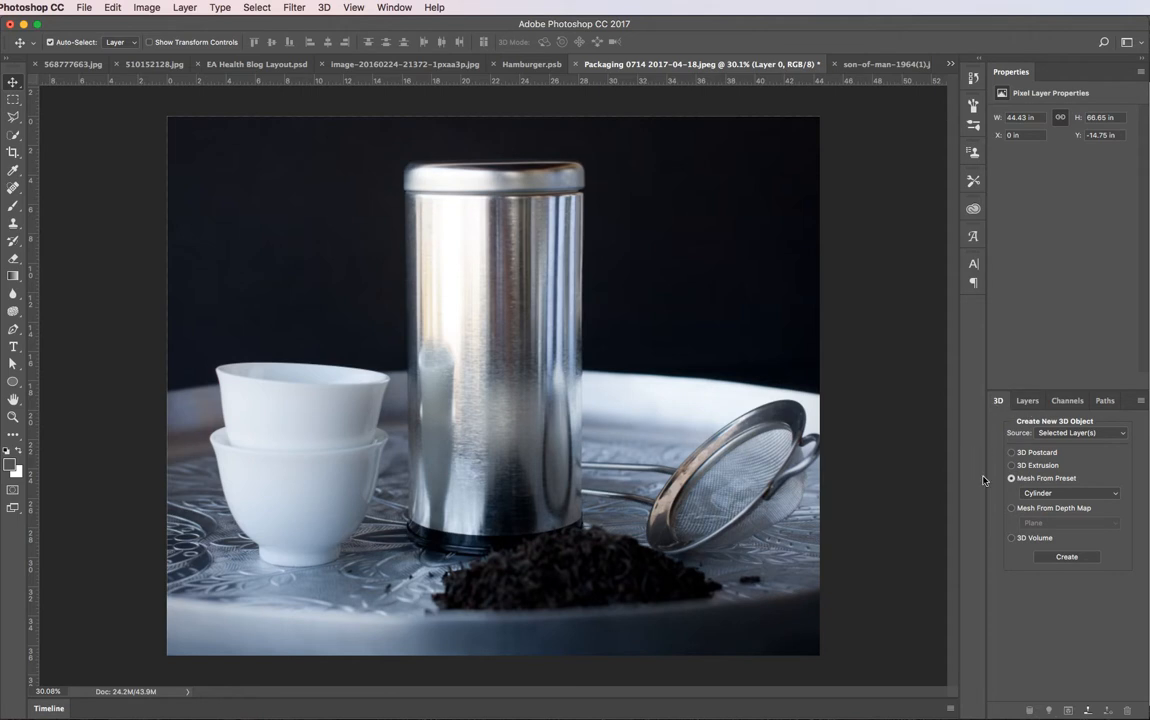
click(1050, 493)
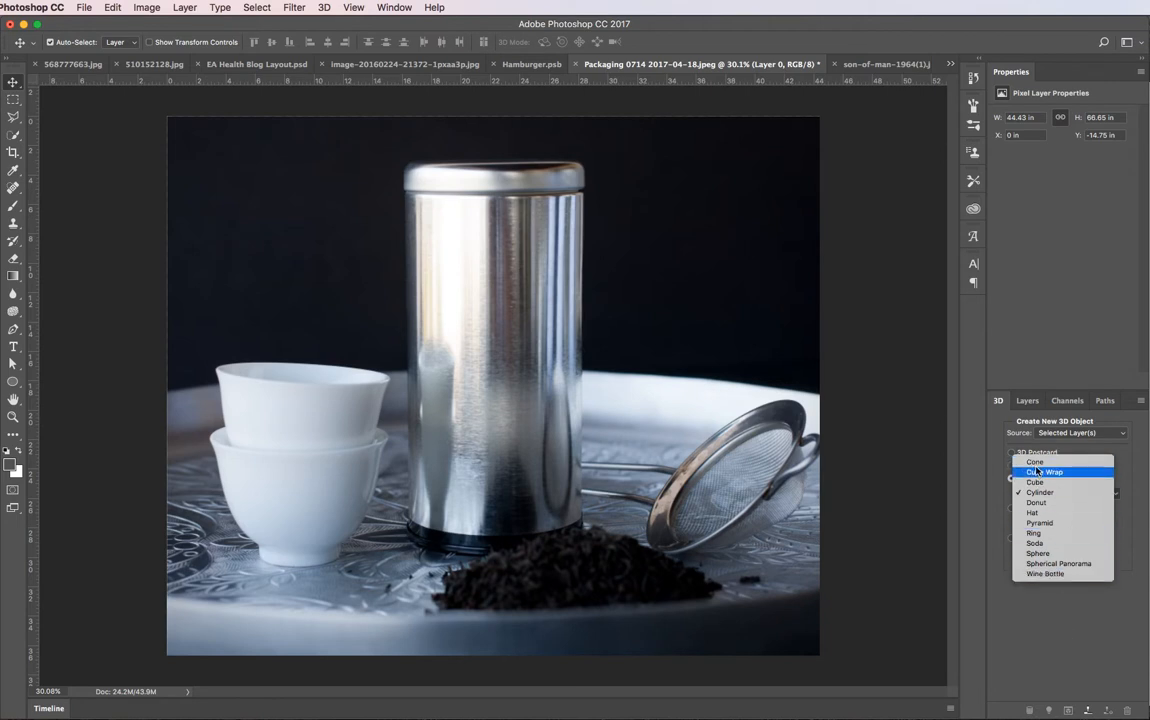
click(1101, 651)
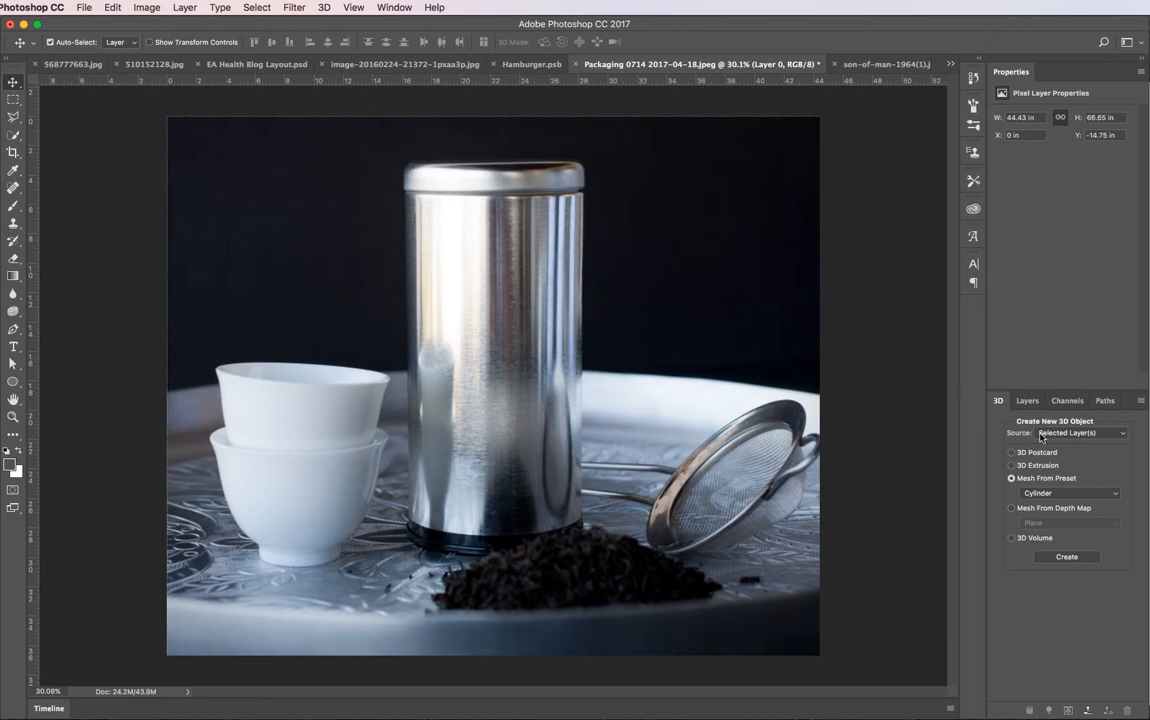
Add a new blank layer above Layer 0 and create a Cylinder mesh from it
click(1029, 401)
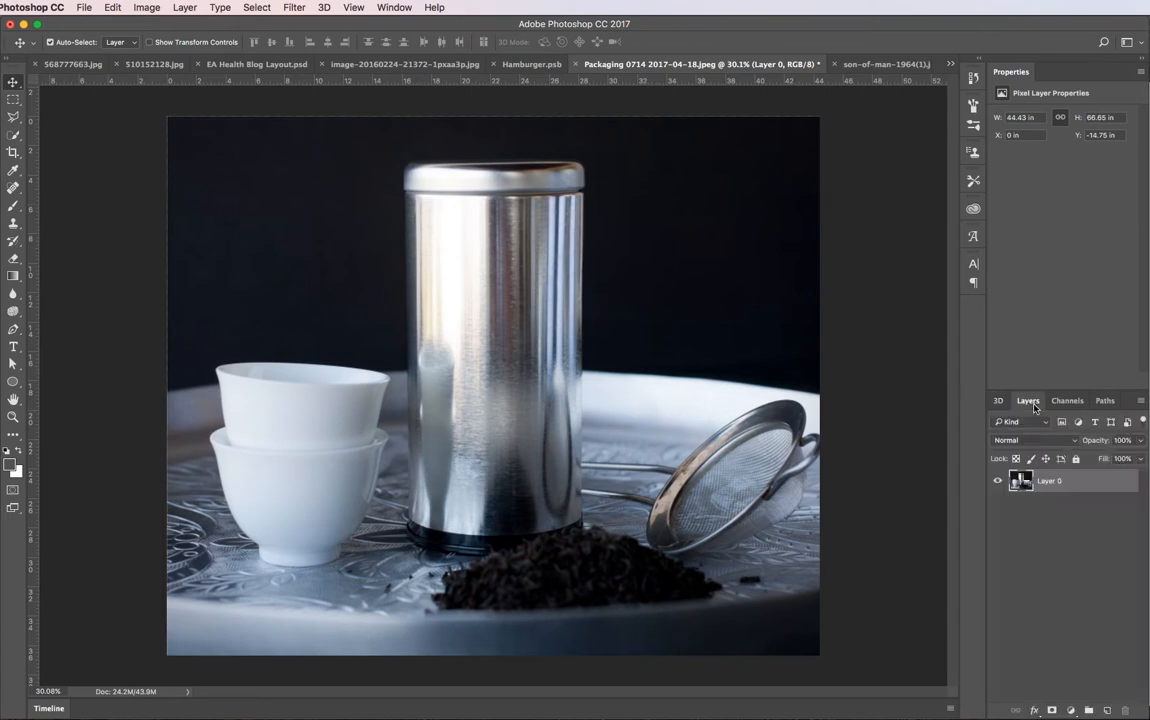
click(1107, 711)
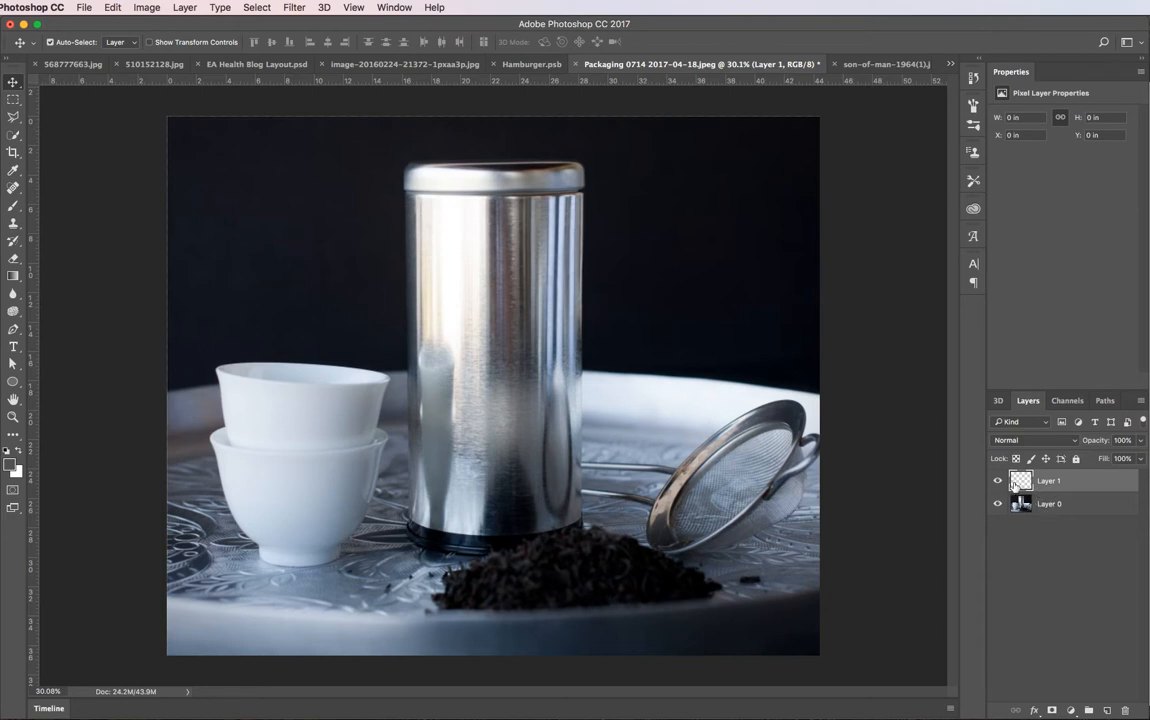
click(996, 401)
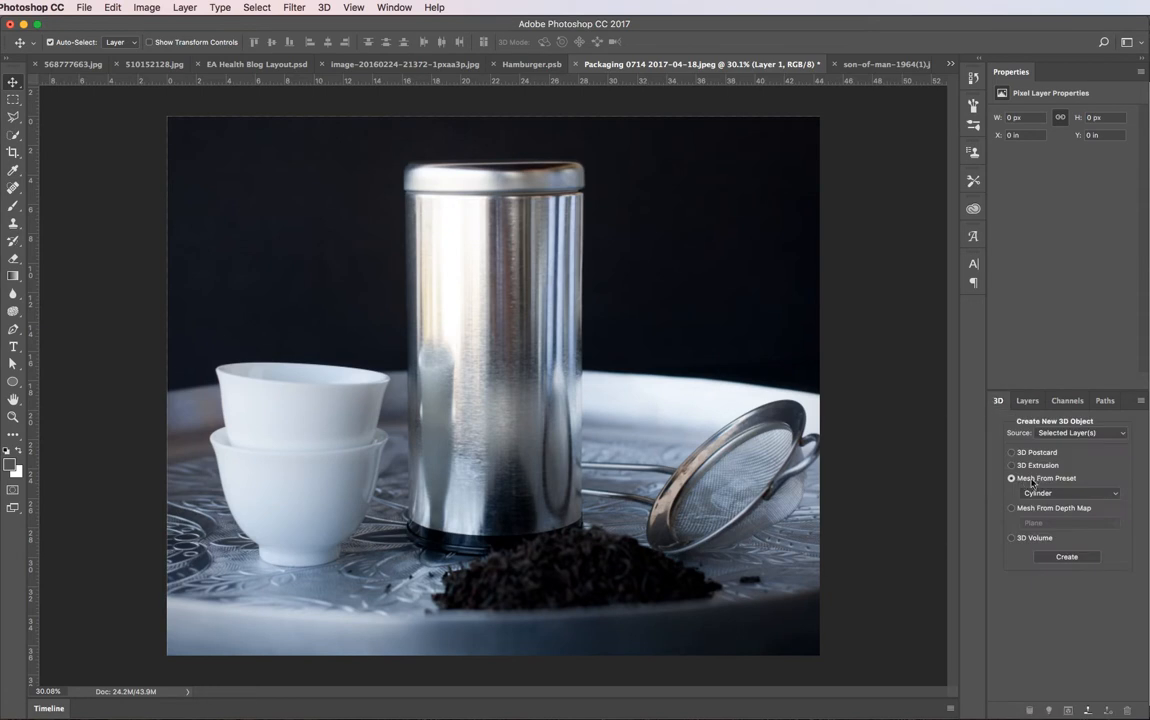
click(1067, 558)
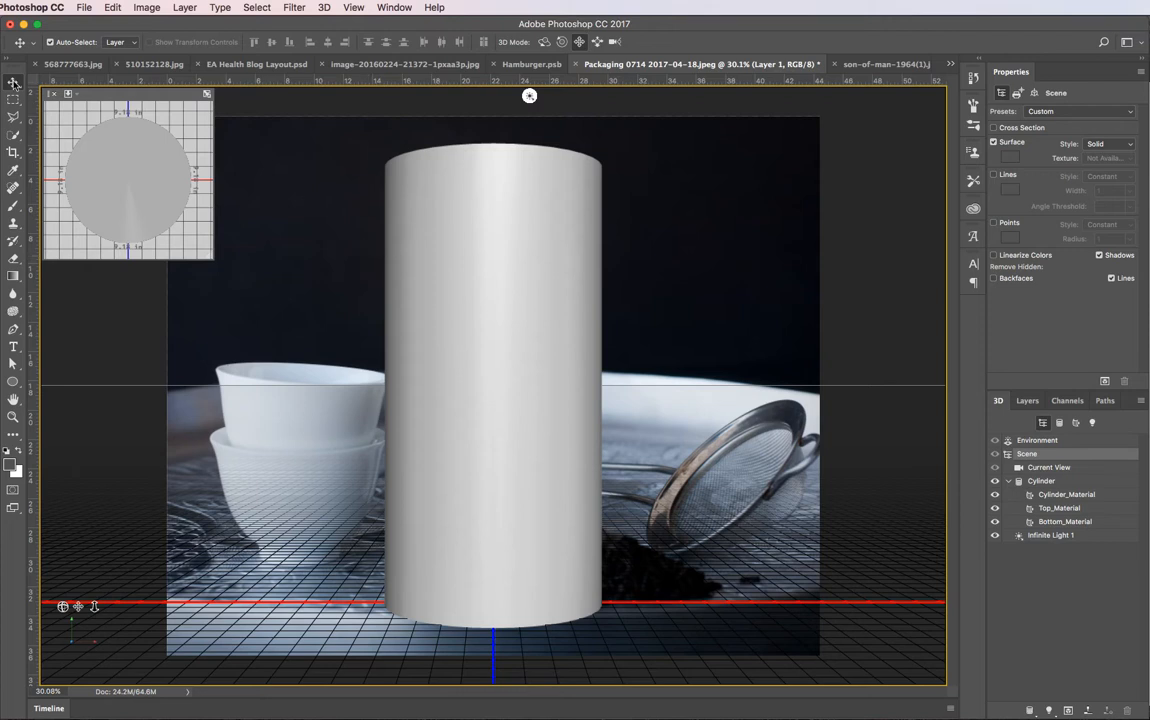
Try rotating the cylinder mesh itself to tilt its top forward, and undo the rotation
click(544, 46)
click(521, 205)
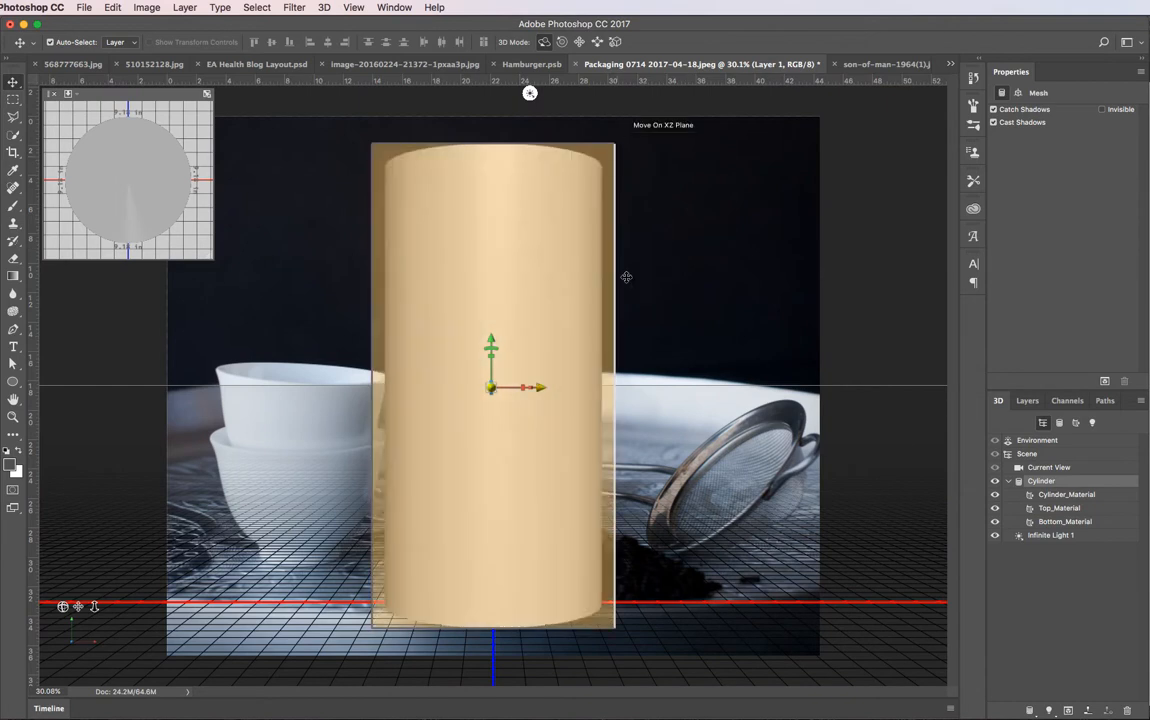
drag(745, 184, 847, 390)
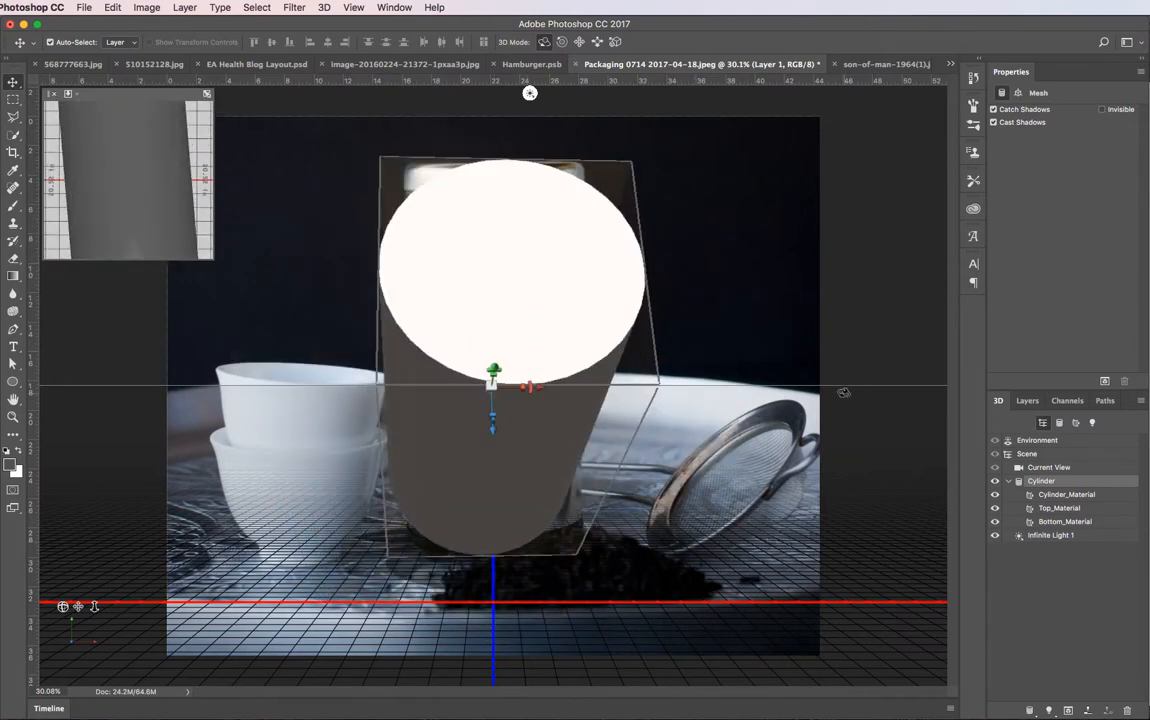
key(super+z)
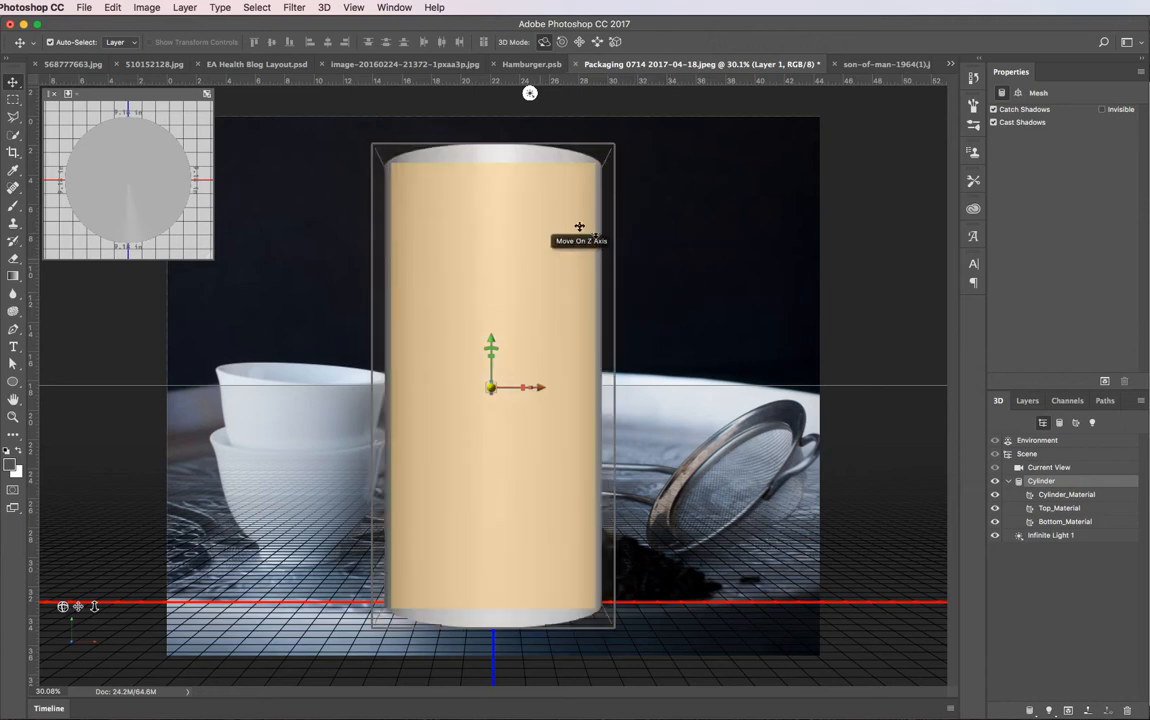
Try orbiting the 3D camera around the cylinder with Current View selected, and undo each orbit
click(783, 266)
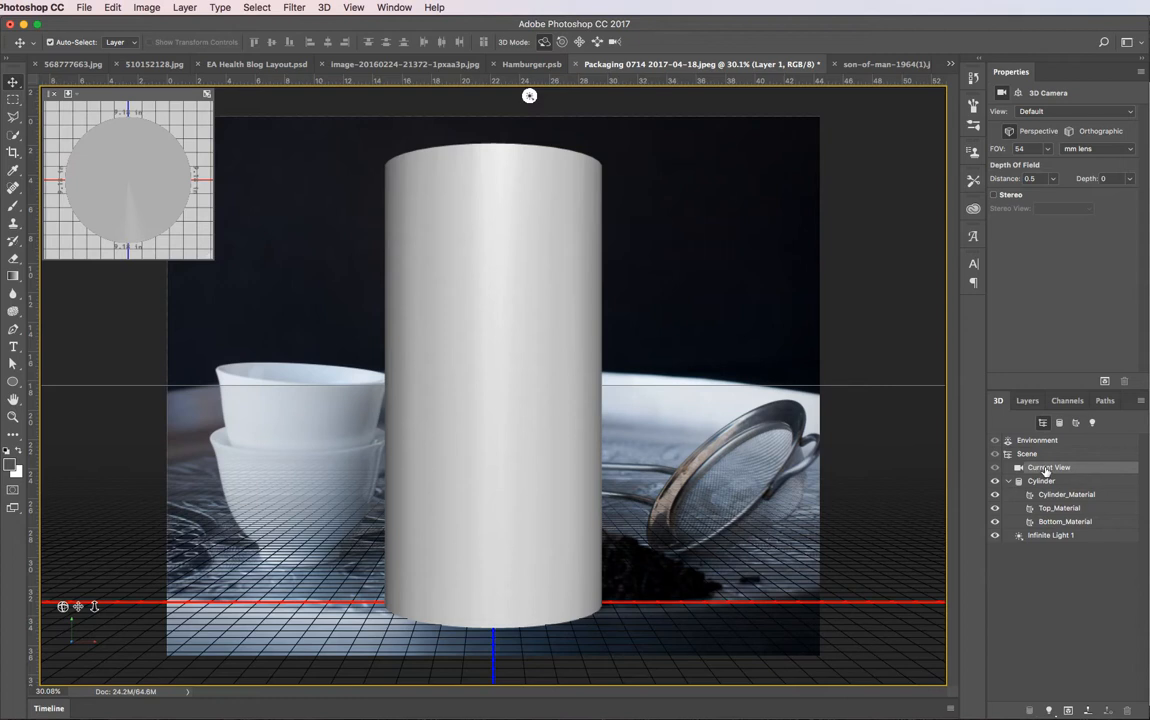
drag(798, 257, 772, 318)
drag(565, 96, 537, 280)
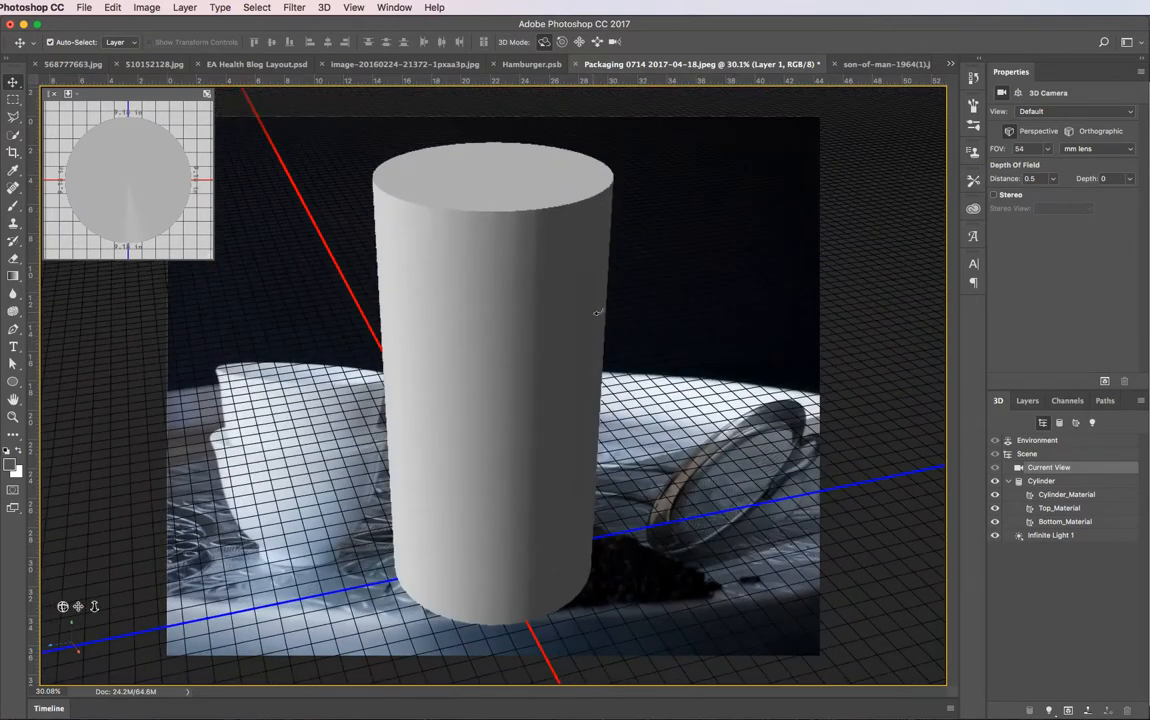
key(super+z)
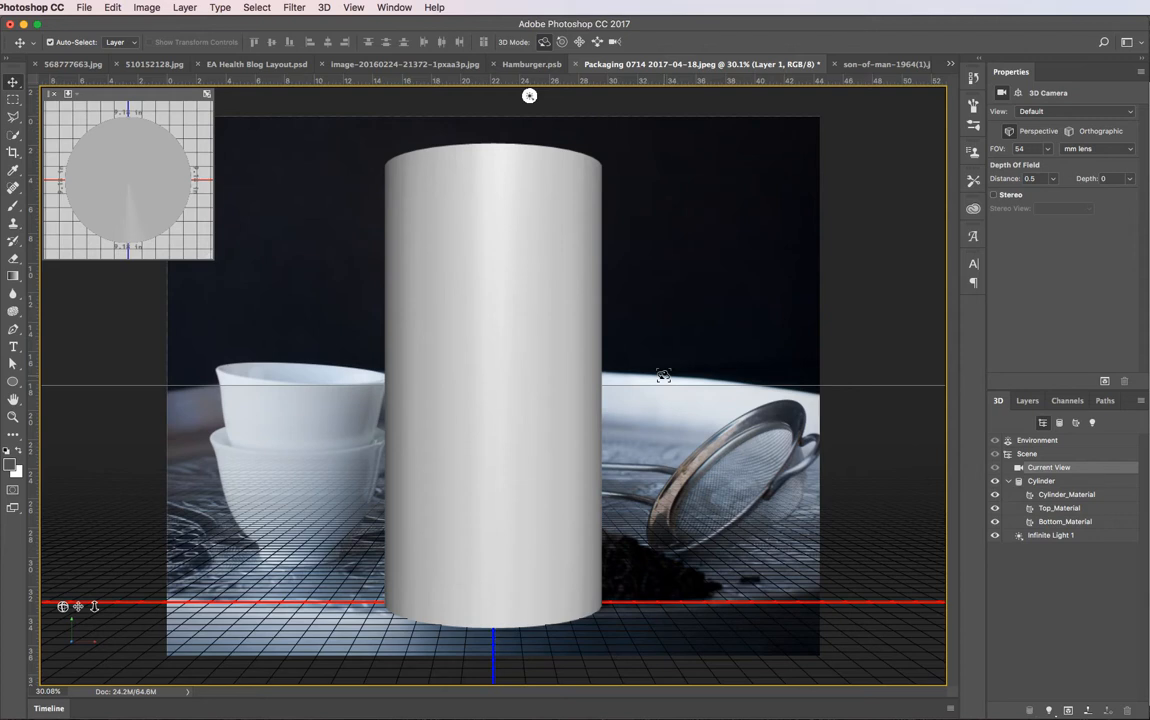
drag(667, 228, 693, 249)
key(super+z)
Try rolling the 3D camera and panning it sideways, and undo both camera moves
click(562, 43)
drag(791, 248, 751, 212)
key(super+z)
click(578, 43)
drag(711, 296, 586, 316)
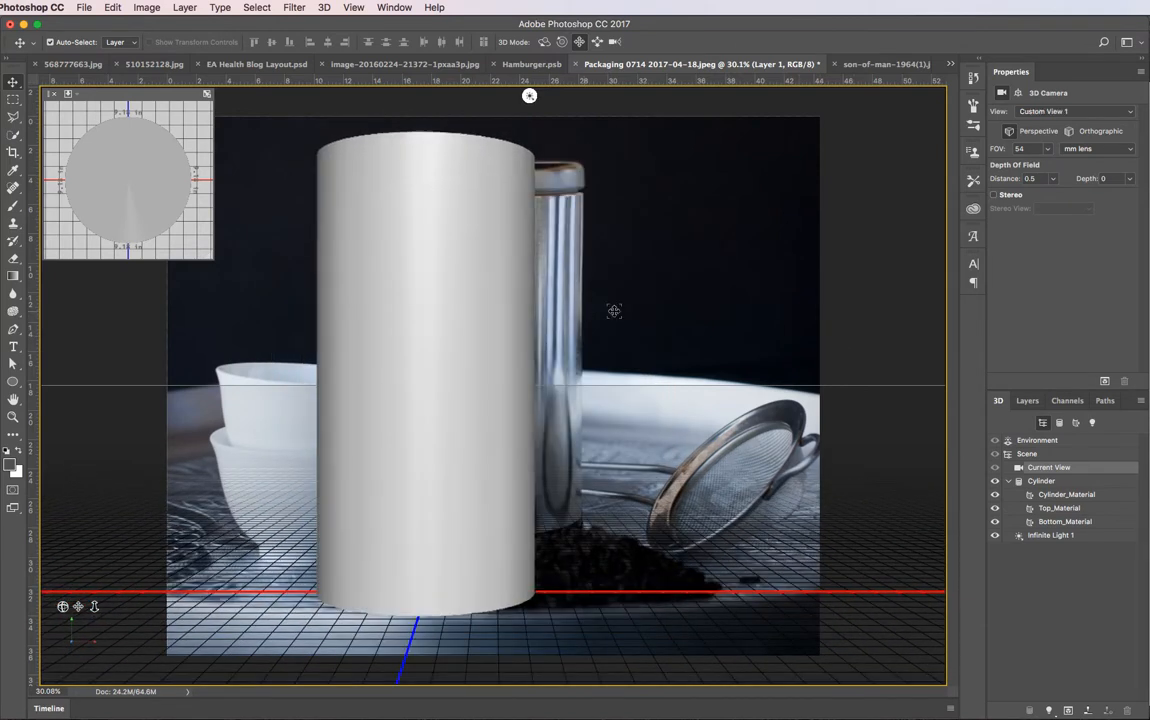
key(super+z)
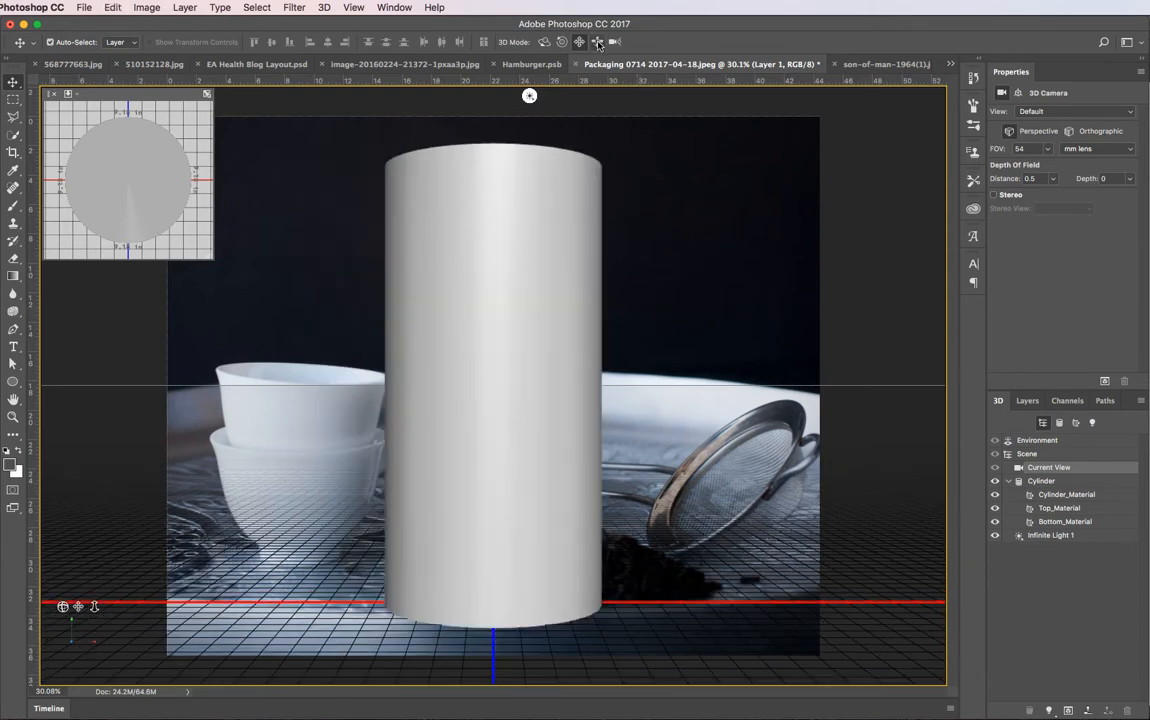
Try sliding and zooming the 3D camera on the cylinder, and undo both changes
click(599, 45)
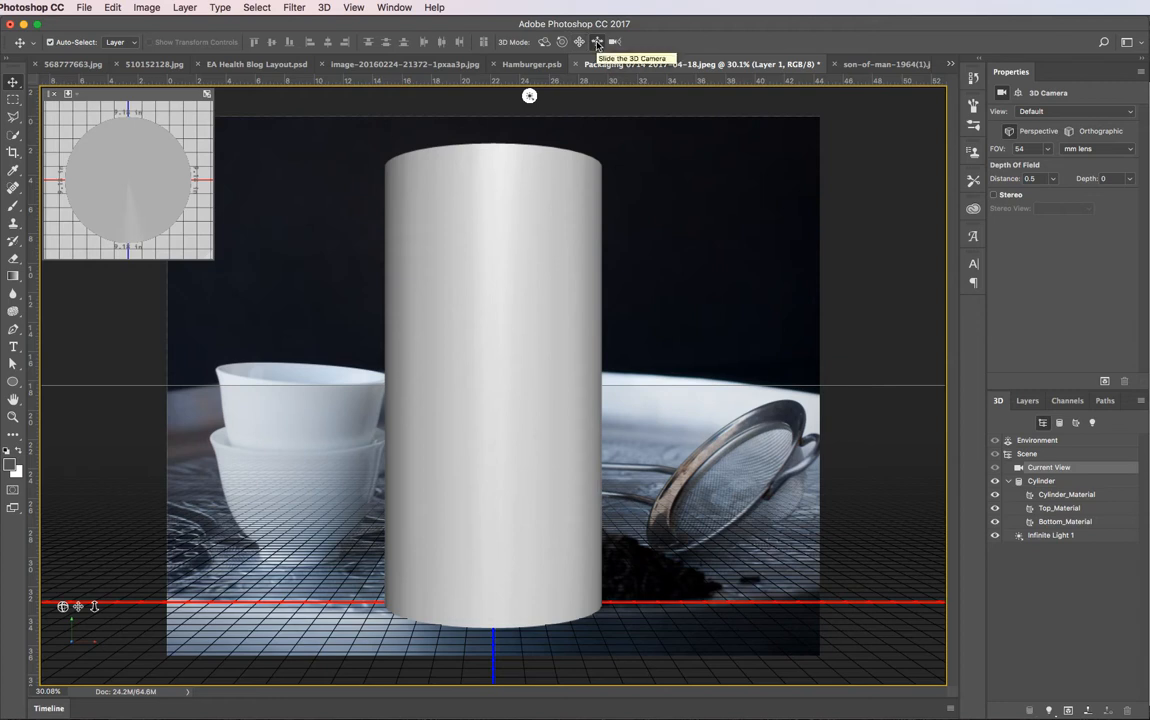
drag(752, 257, 731, 236)
key(super+alt+z)
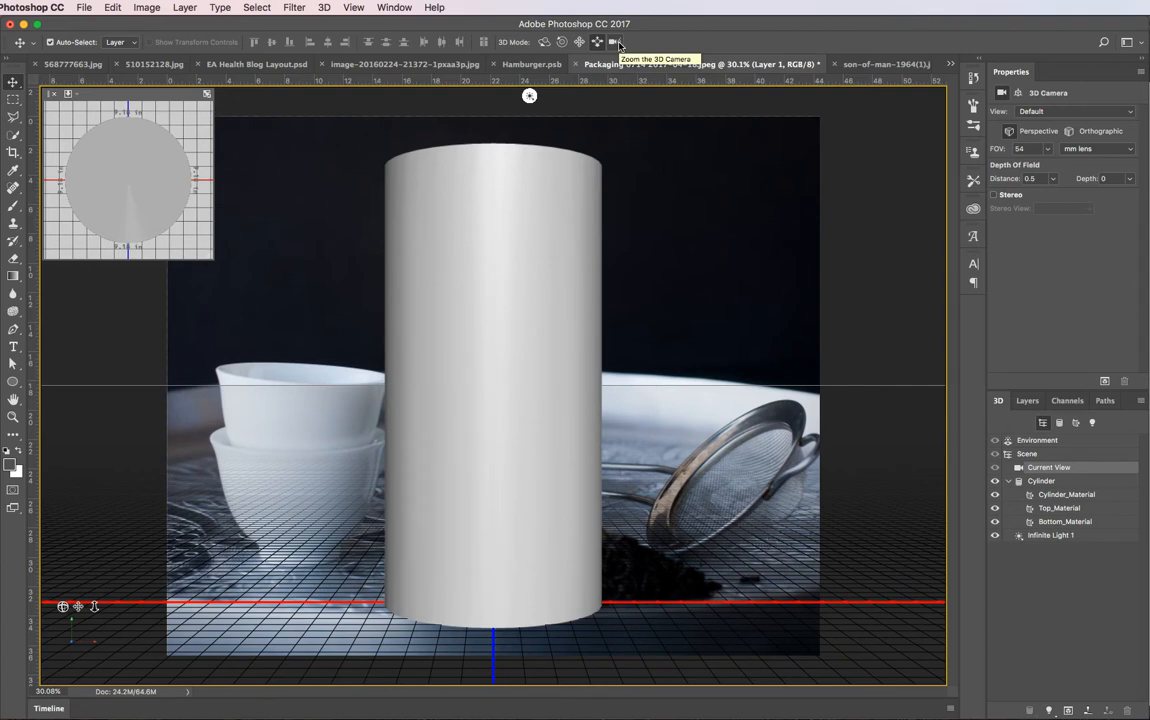
click(616, 43)
drag(729, 326, 716, 495)
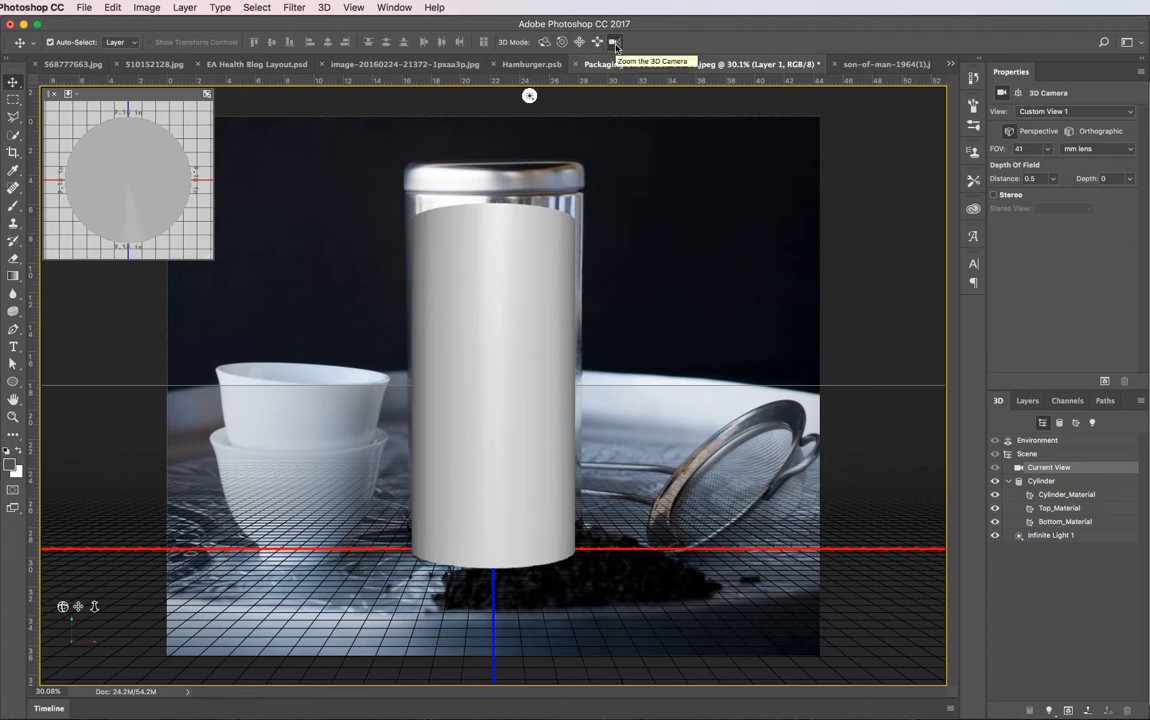
key(super+z)
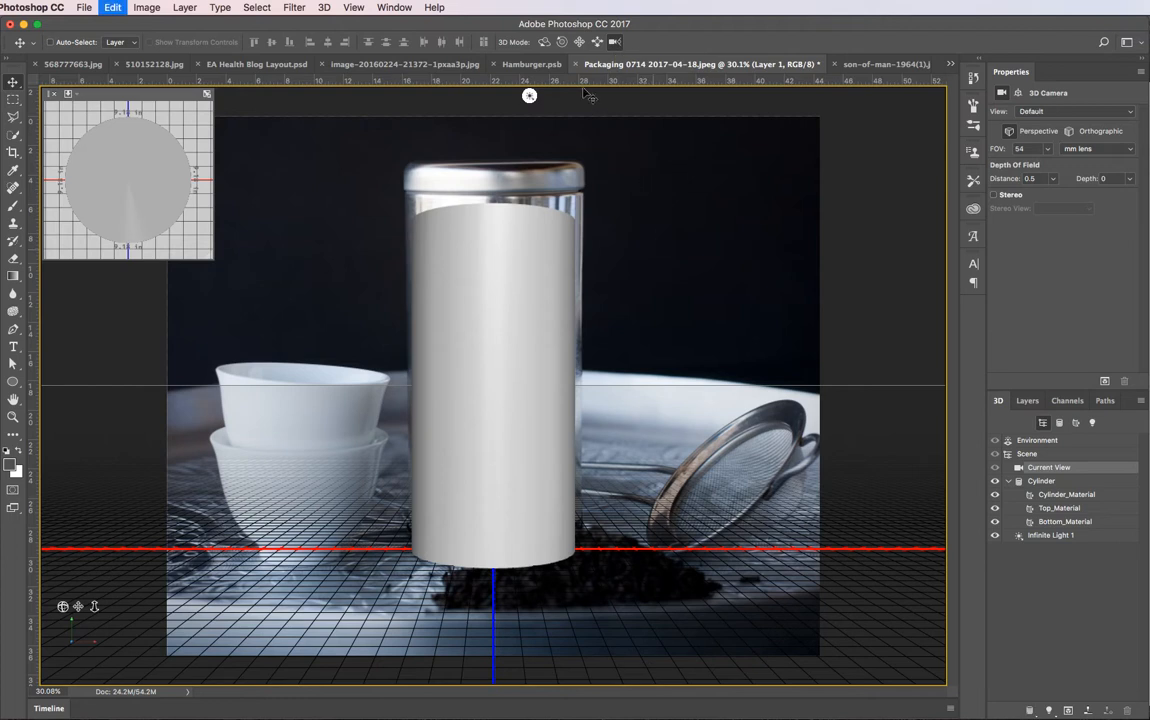
Hide and show Layer 1 to compare the cylinder with the metal tin in the photo
click(544, 41)
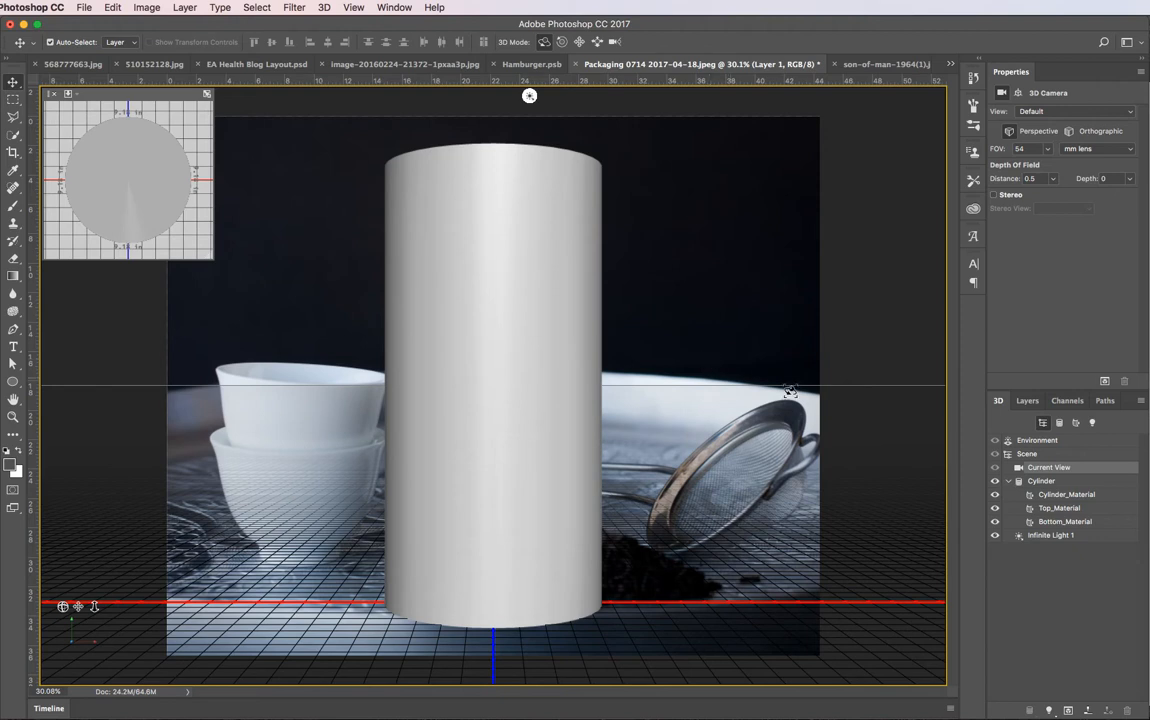
click(1028, 401)
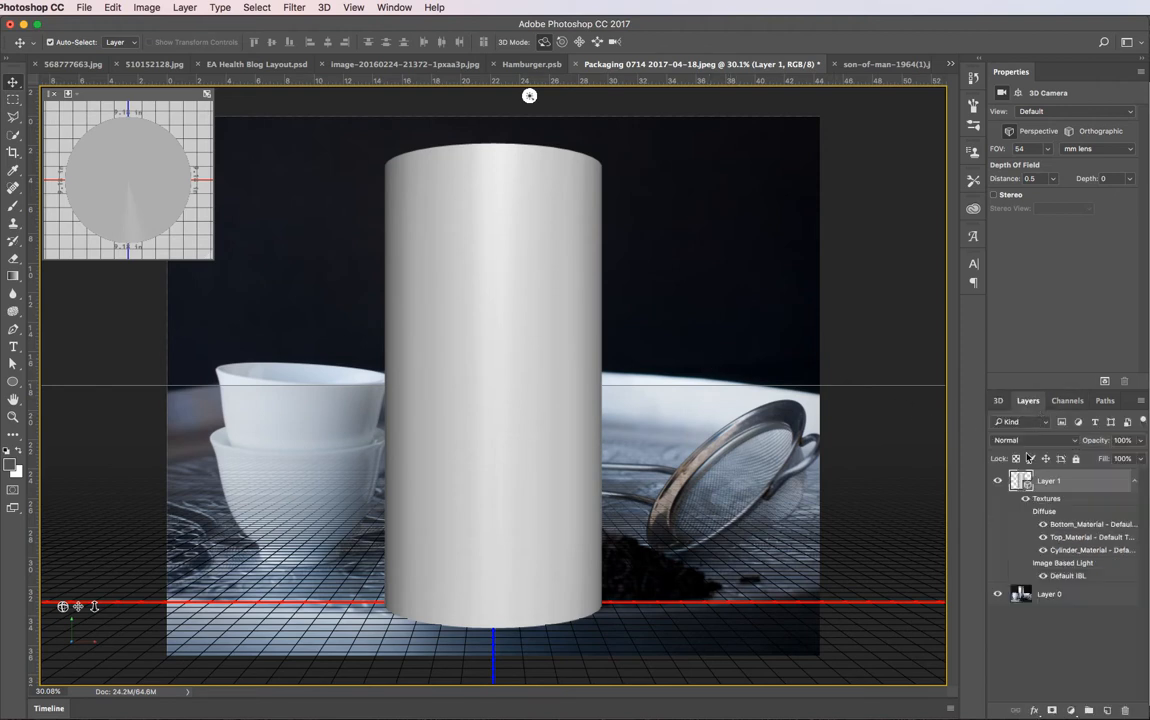
click(998, 482)
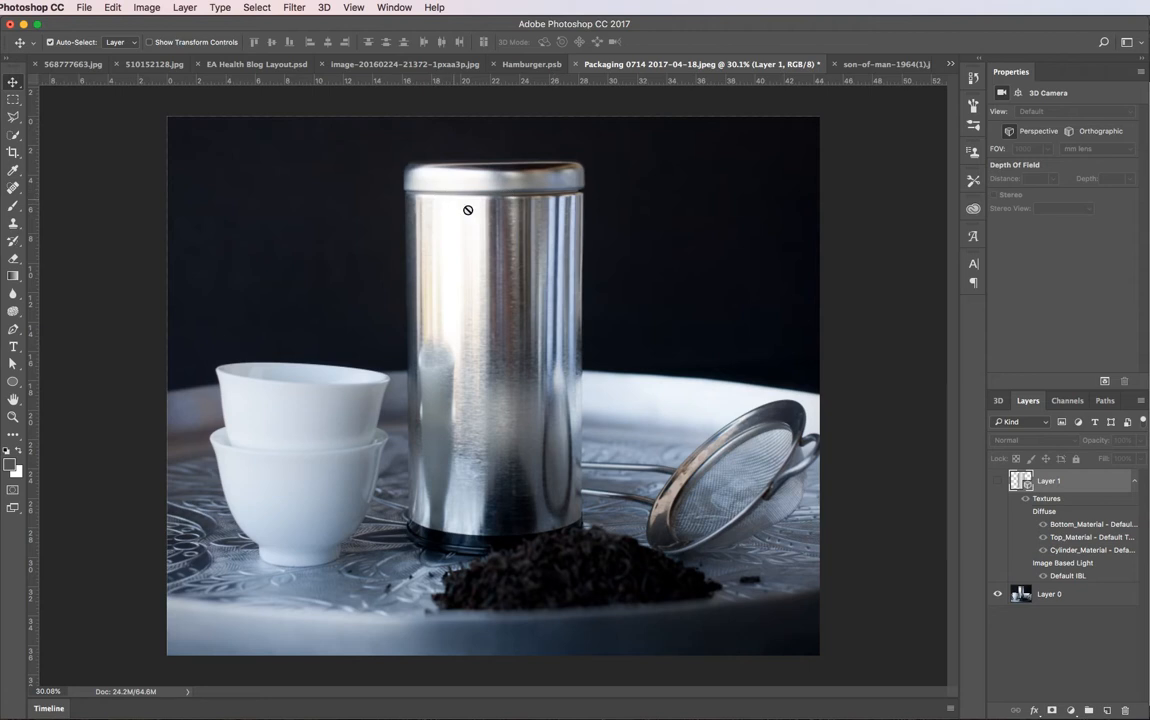
click(998, 481)
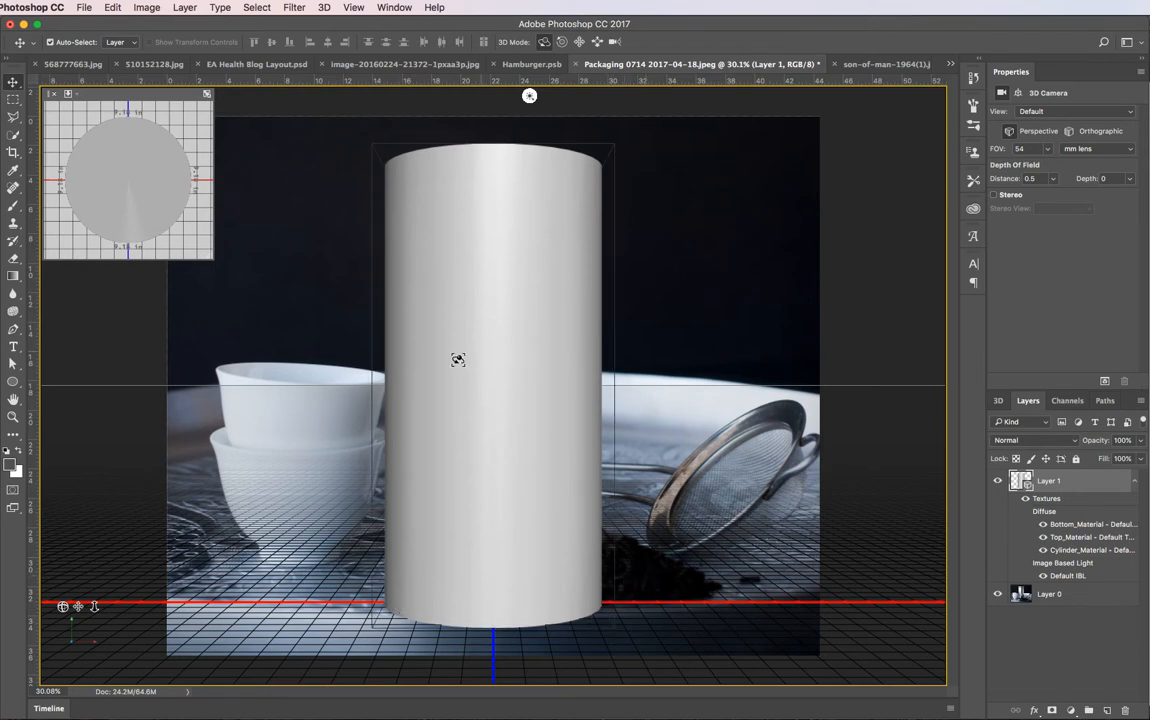
click(997, 484)
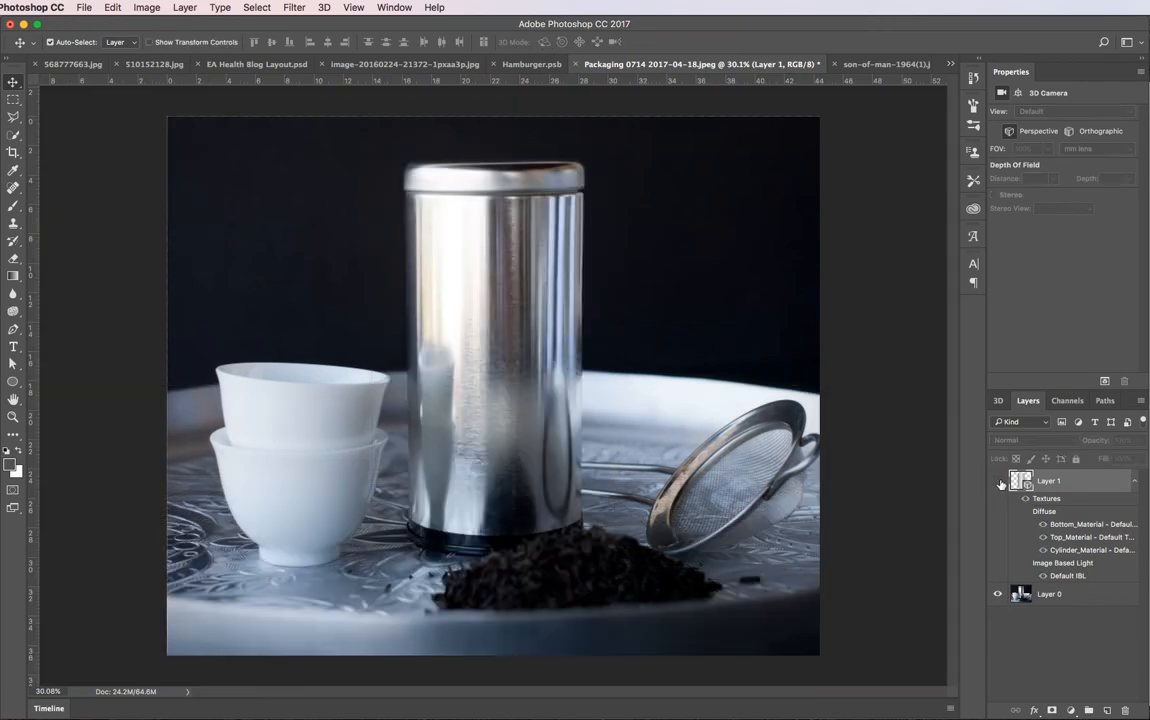
click(998, 484)
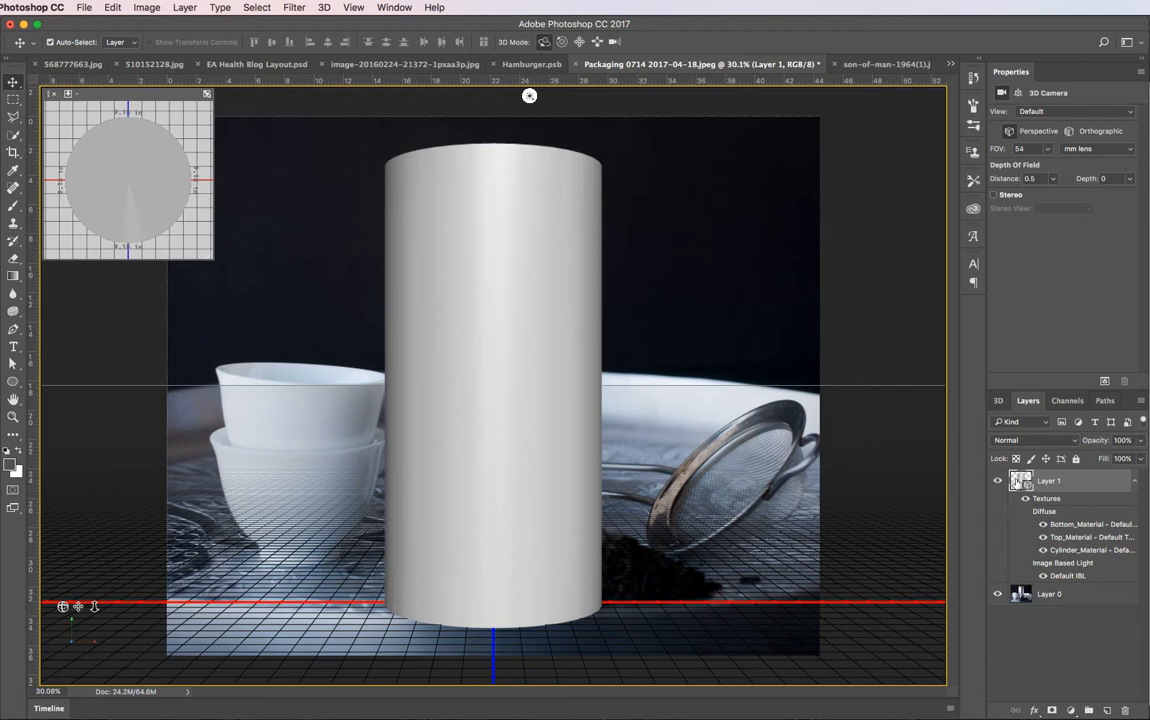
Slide the 3D camera back until the cylinder matches the width of the tin in the photo
double_click(1020, 481)
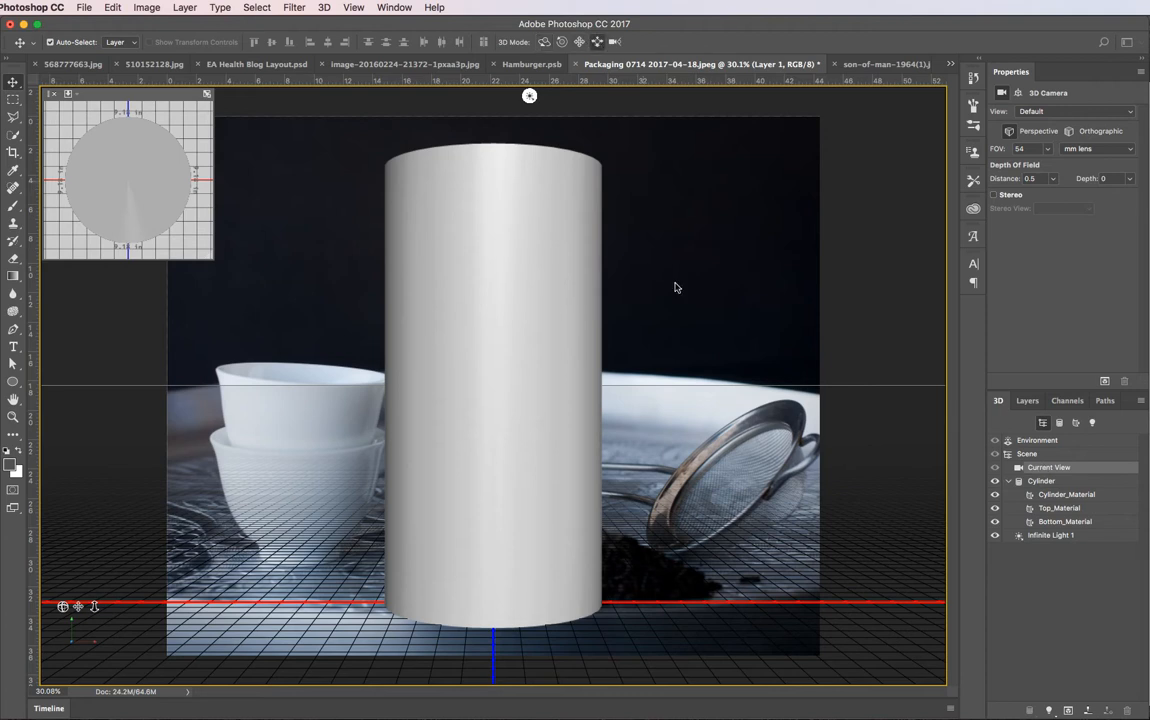
drag(647, 377, 616, 145)
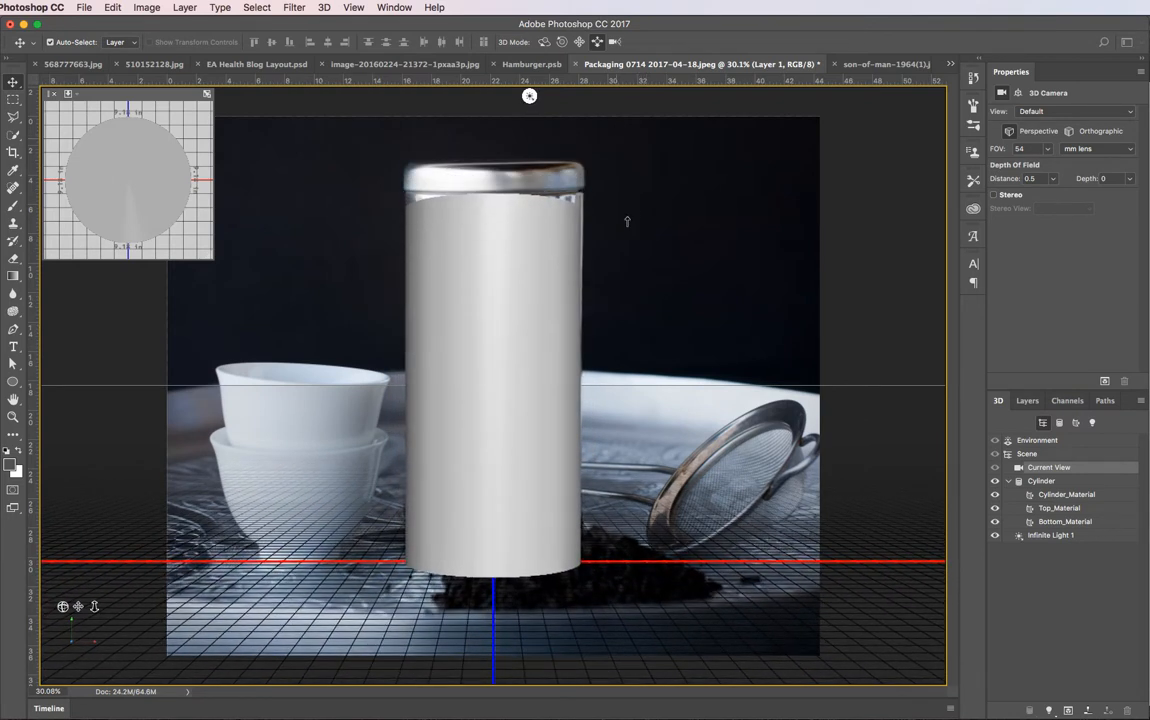
drag(642, 226, 644, 226)
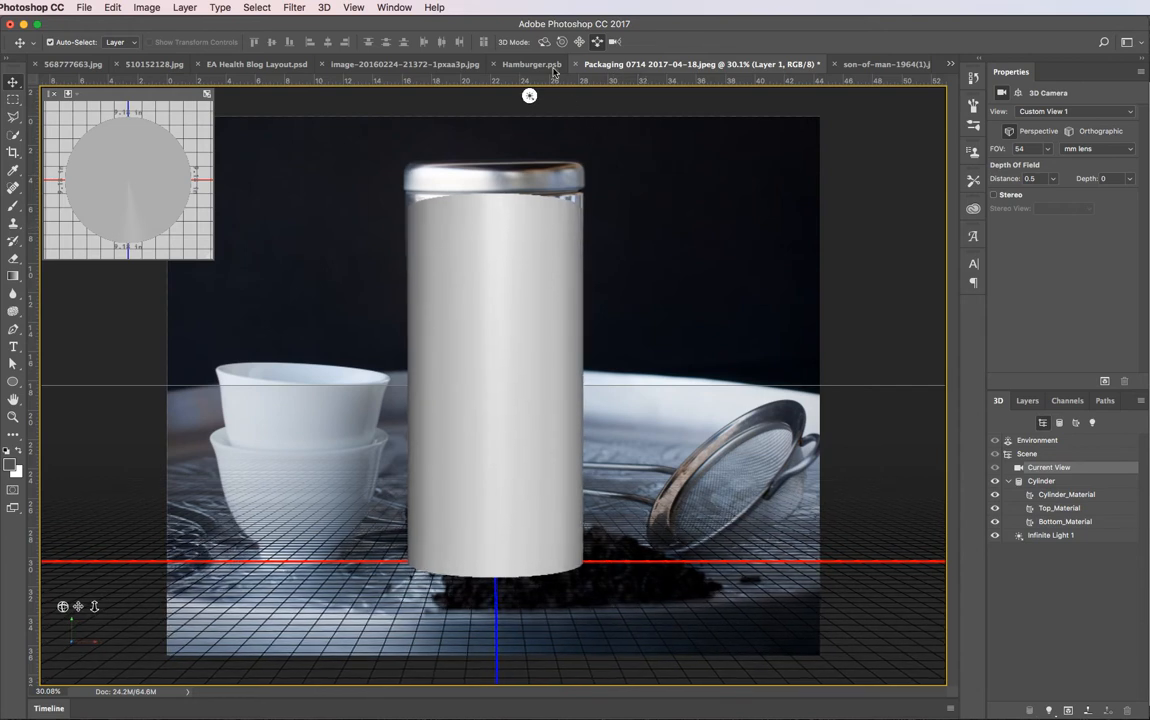
Orbit the 3D camera slightly downward and pan it so the cylinder's top edge meets the tin's lid
click(544, 41)
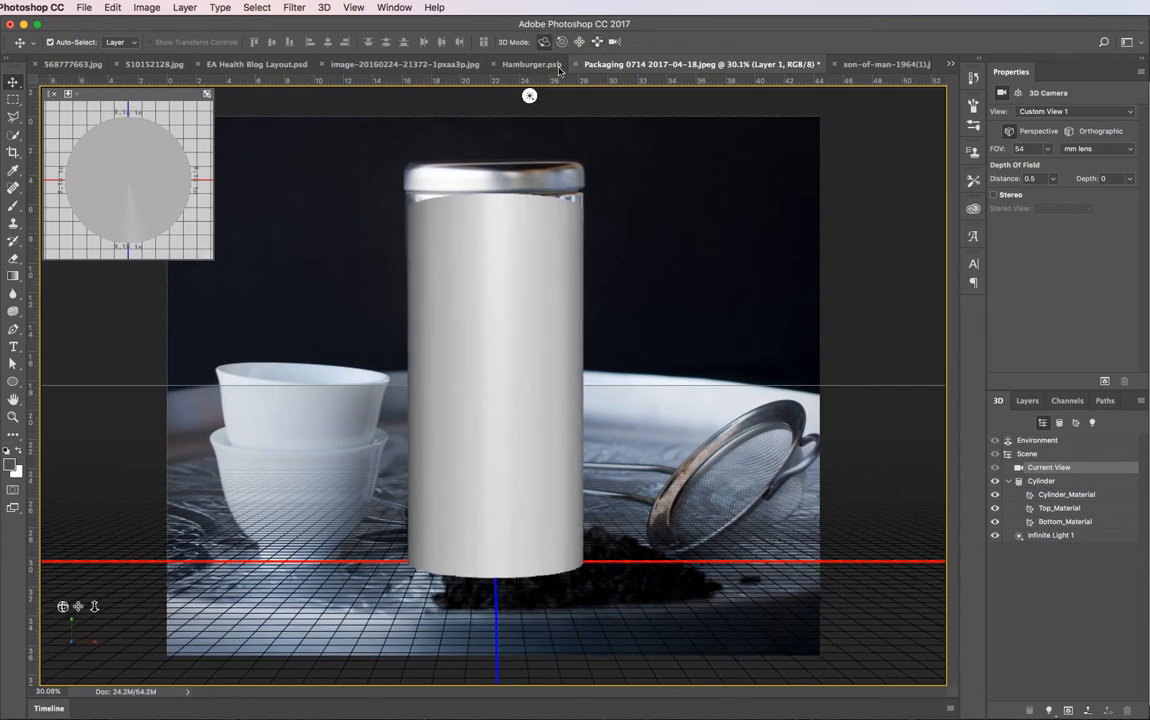
drag(624, 187, 623, 209)
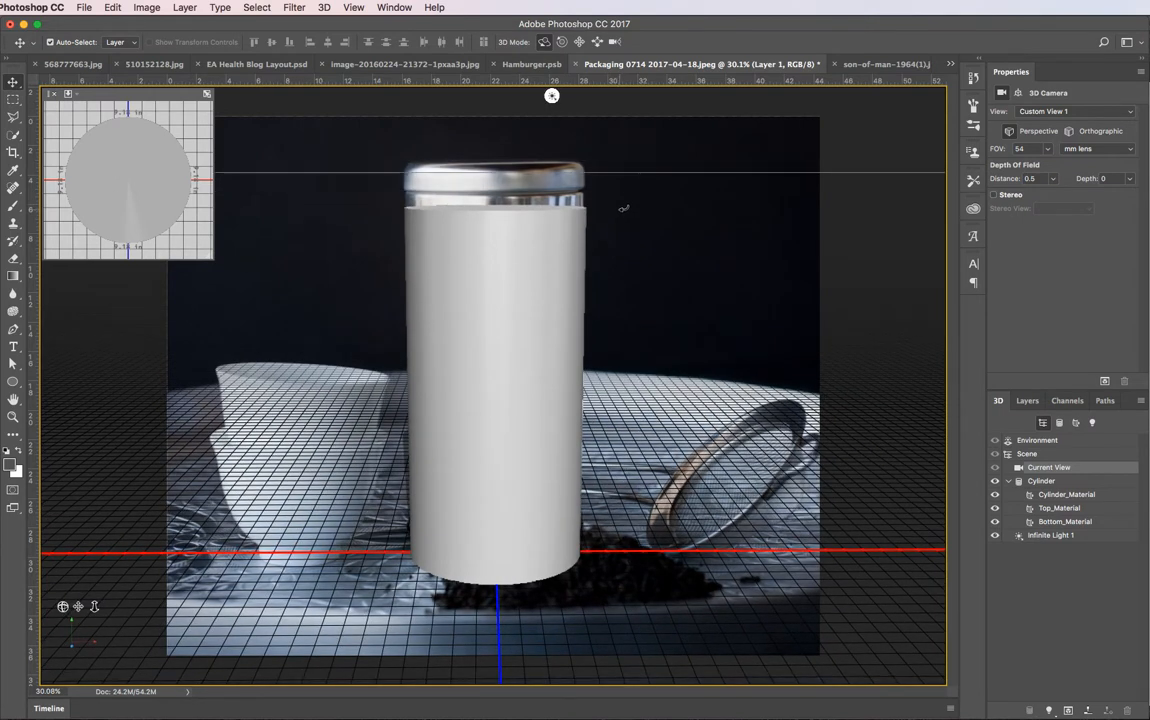
click(580, 42)
drag(634, 258, 632, 246)
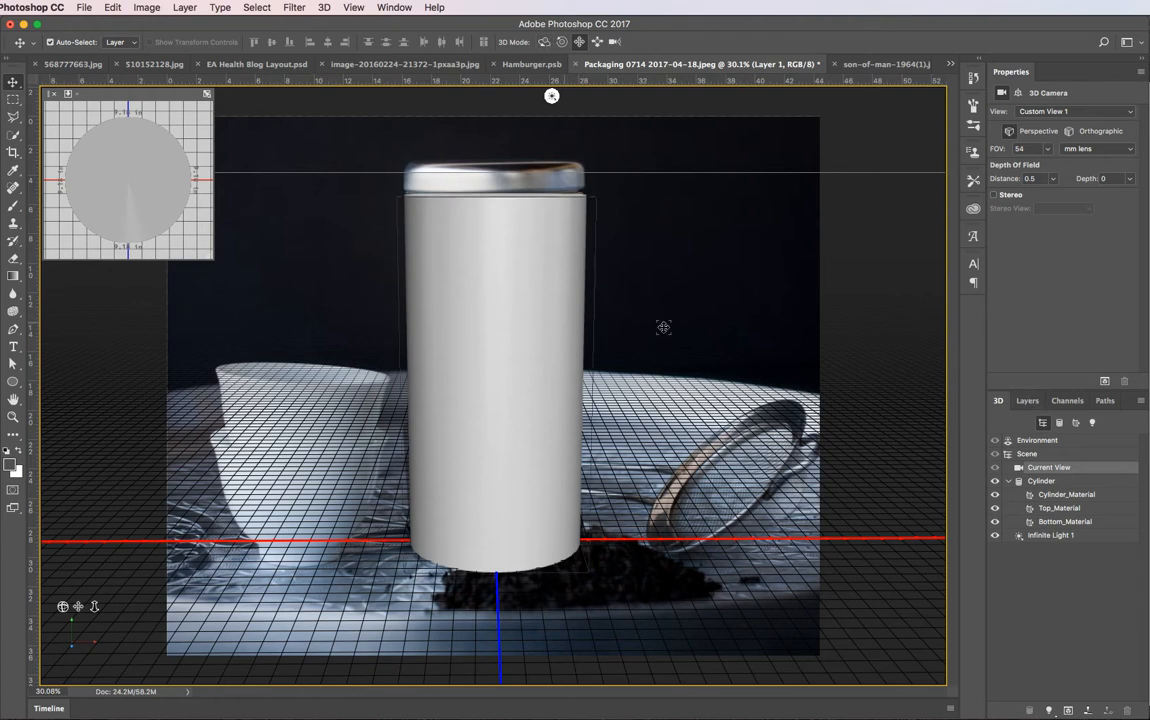
Lower the opacity of Layer 1 to 49% to see the tin through the cylinder
click(1028, 401)
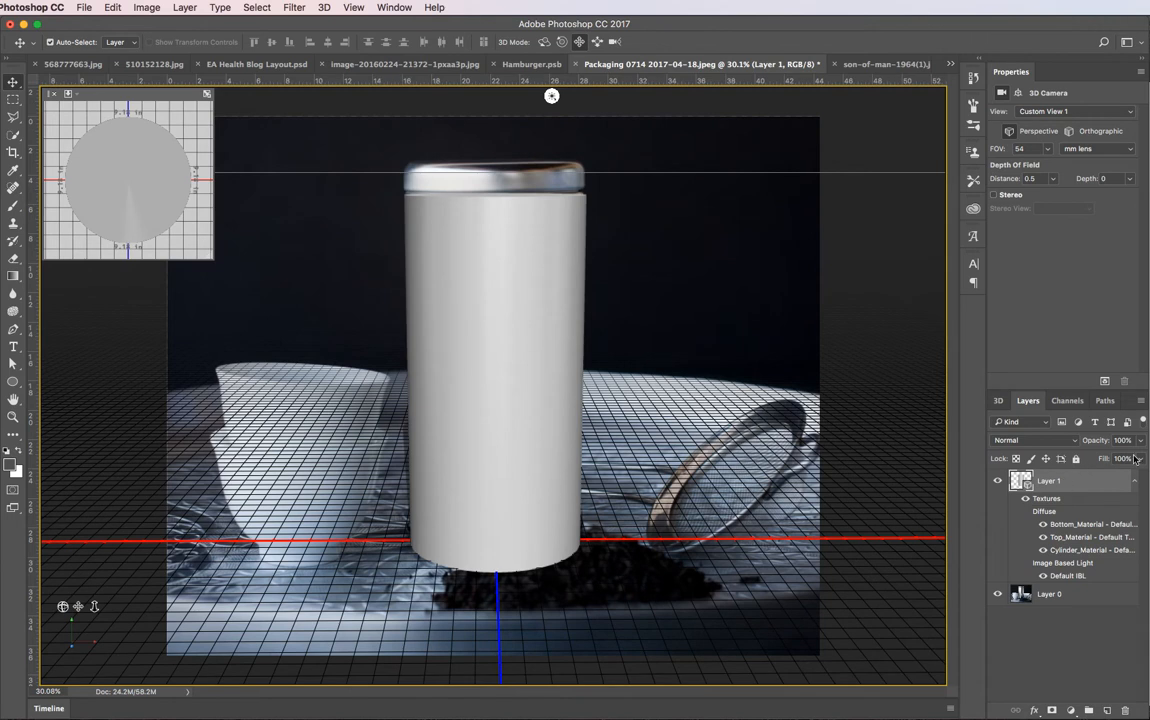
drag(1140, 440, 1107, 461)
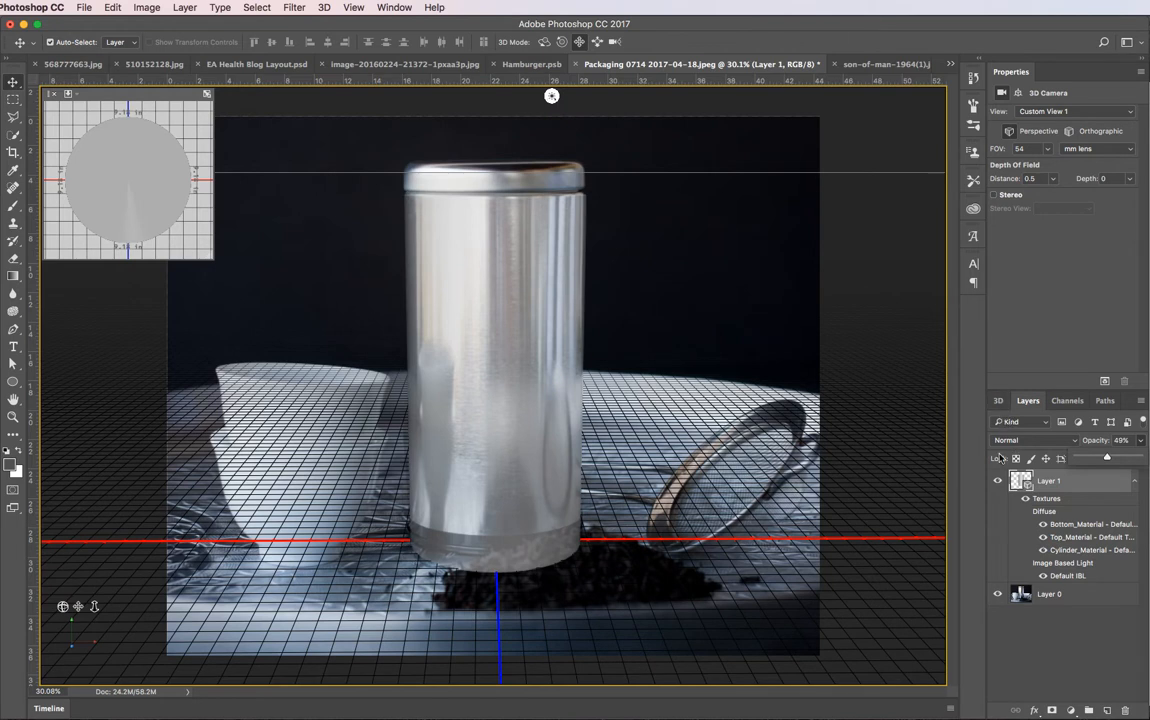
Try scaling the cylinder mesh along its X axis, and undo the scaling
click(998, 400)
click(528, 405)
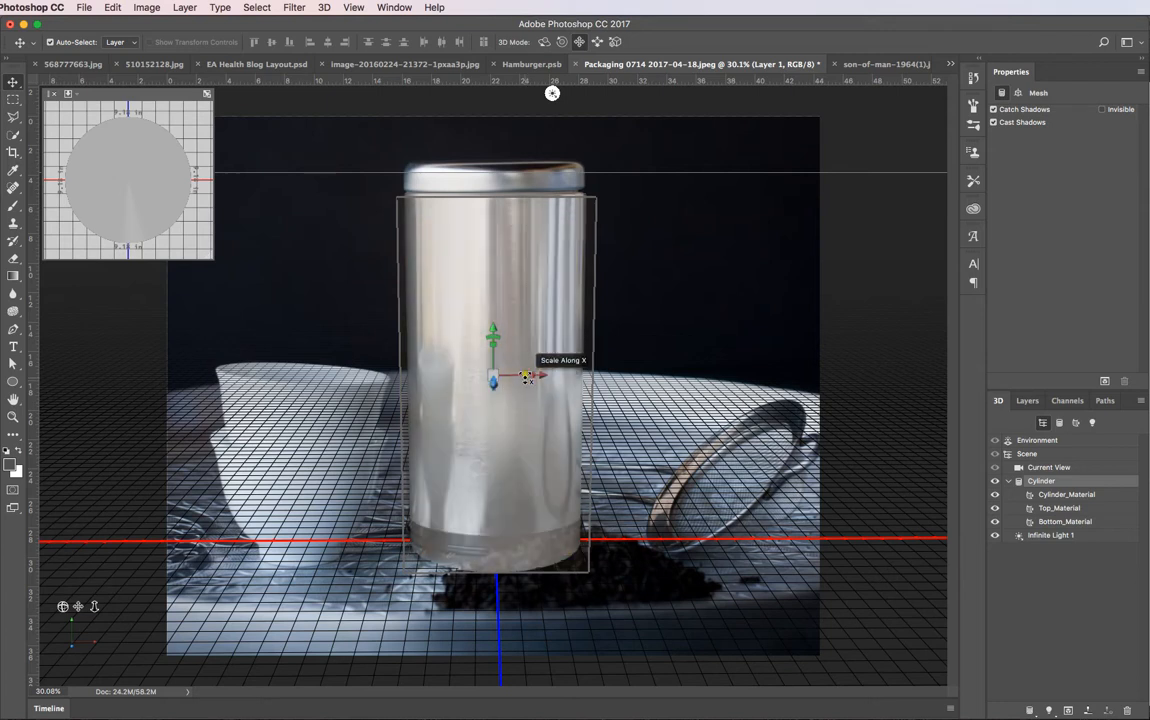
drag(527, 376, 588, 378)
key(super+z)
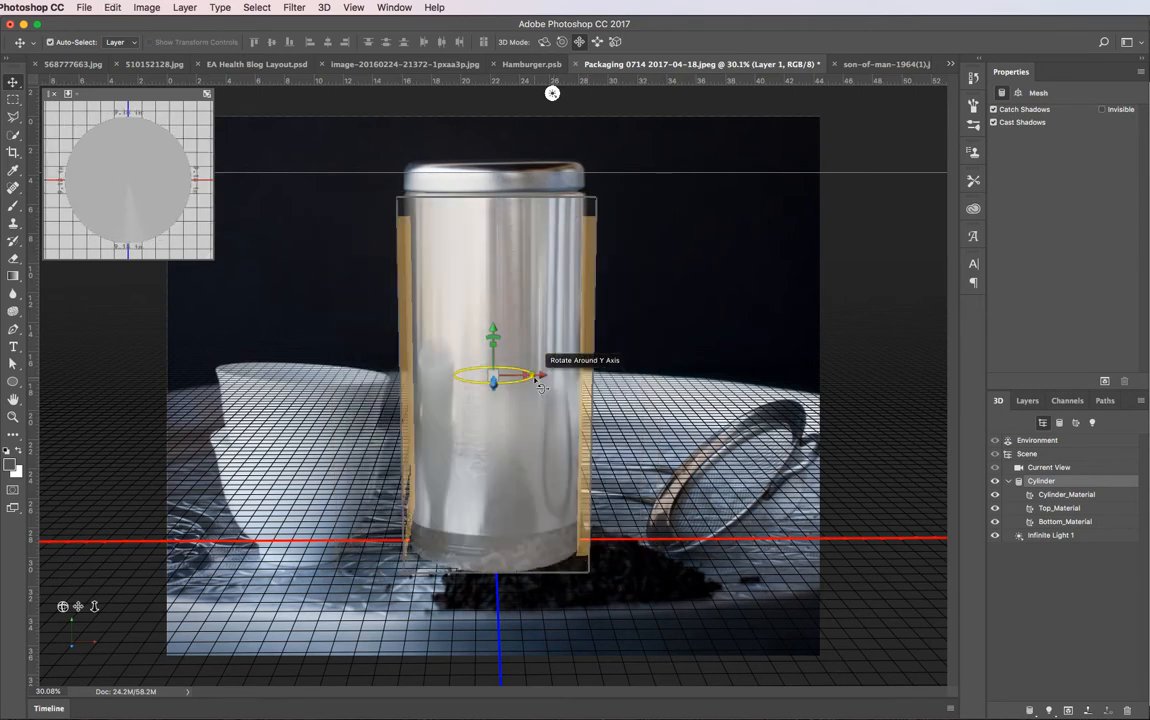
Try rotating the cylinder around its Y axis and moving it in the scene, undoing both changes
drag(541, 386, 194, 455)
key(super+z)
key(super+z)
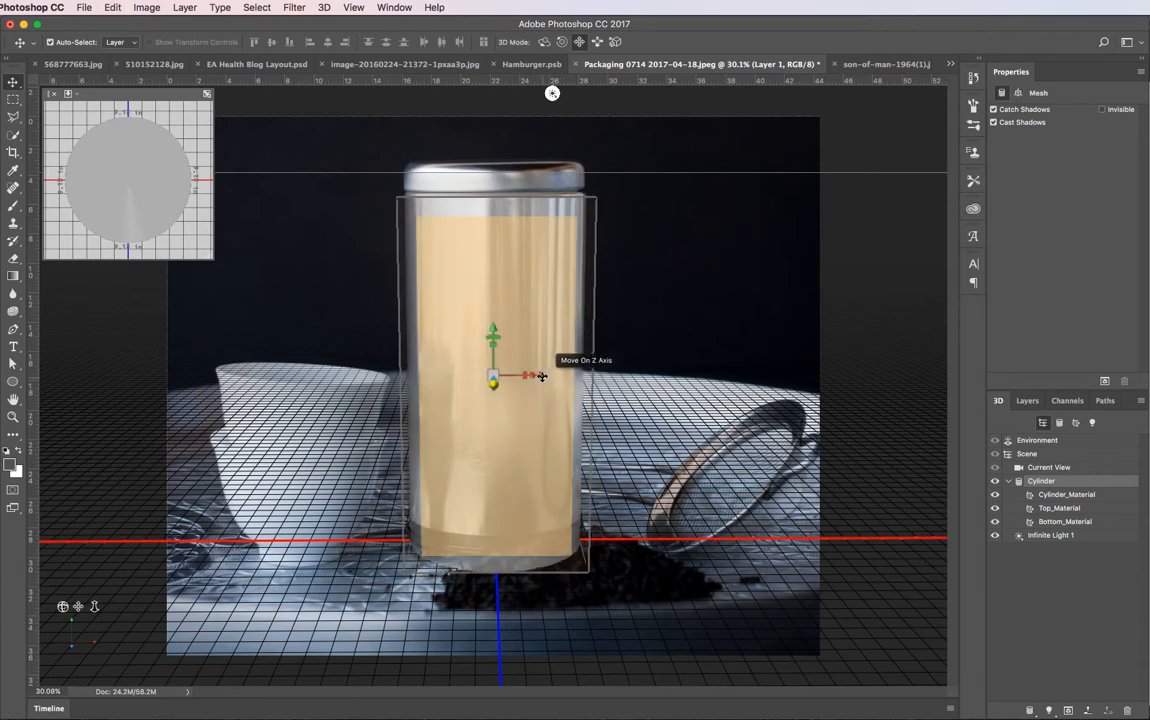
drag(540, 375, 497, 382)
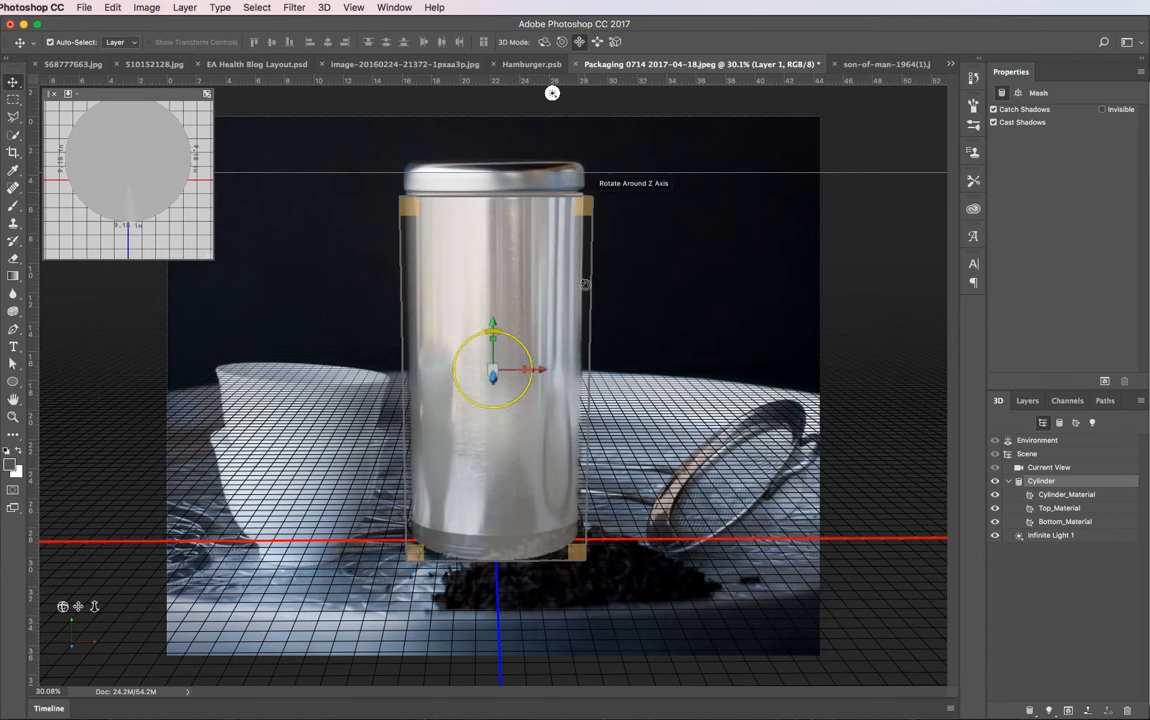
key(super+z)
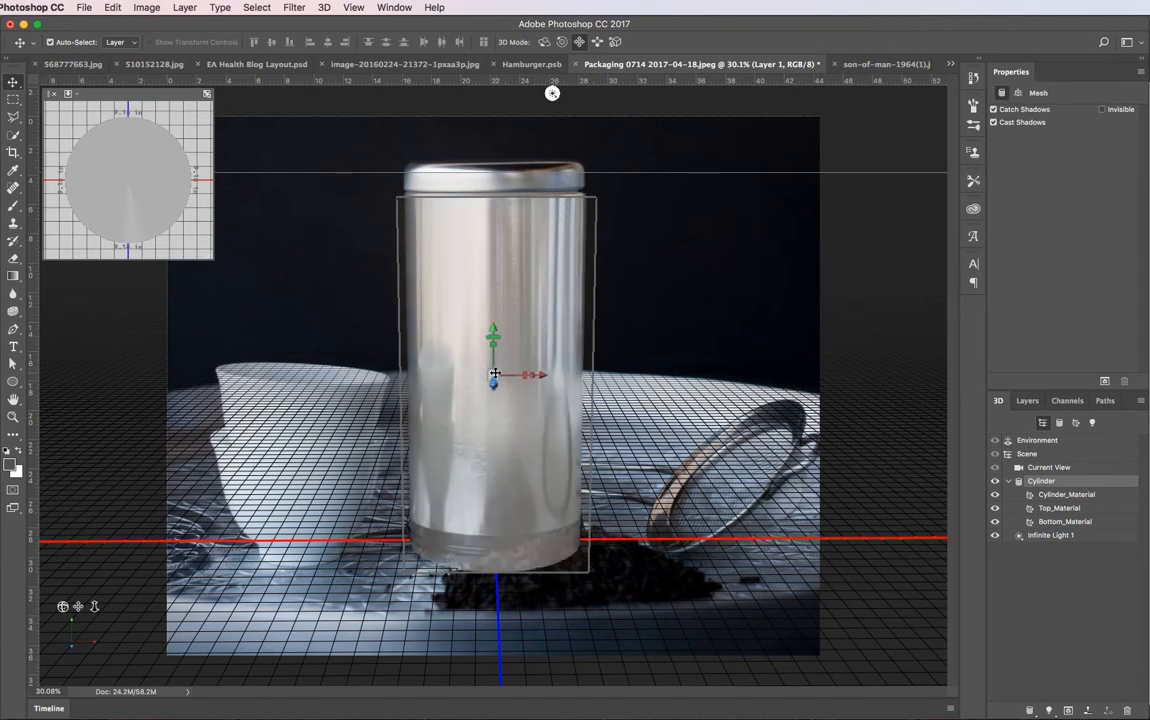
Try scaling the cylinder uniformly to about 11.44 × 22.87 × 11.44 in, and undo the scaling
click(496, 374)
click(503, 363)
drag(493, 374, 535, 318)
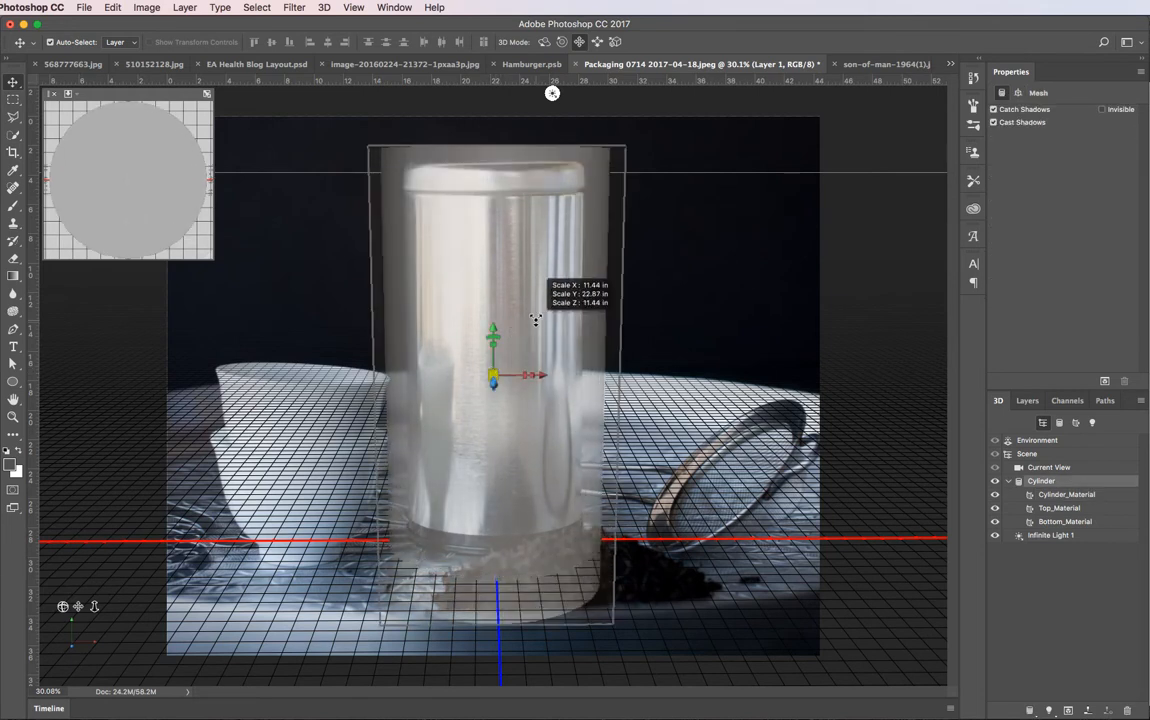
key(super+z)
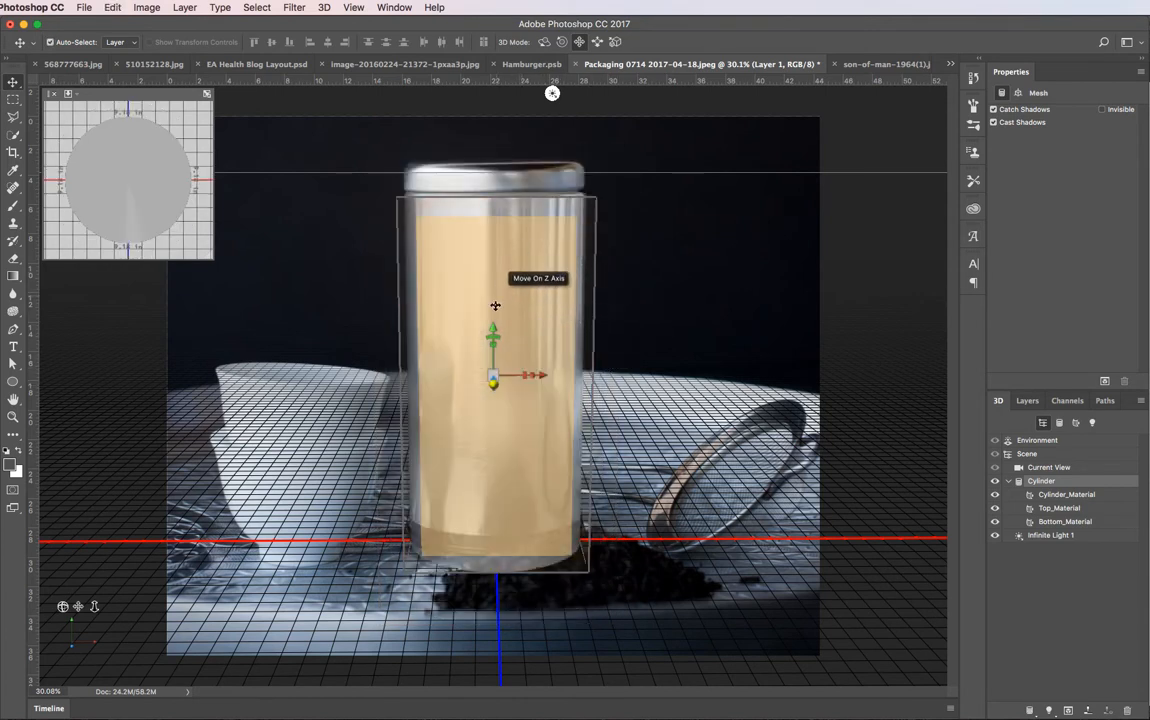
Raise and slightly tilt the cylinder, scaling its height to about 17.90 in so it fits between the tin's lid and base
drag(492, 326, 492, 321)
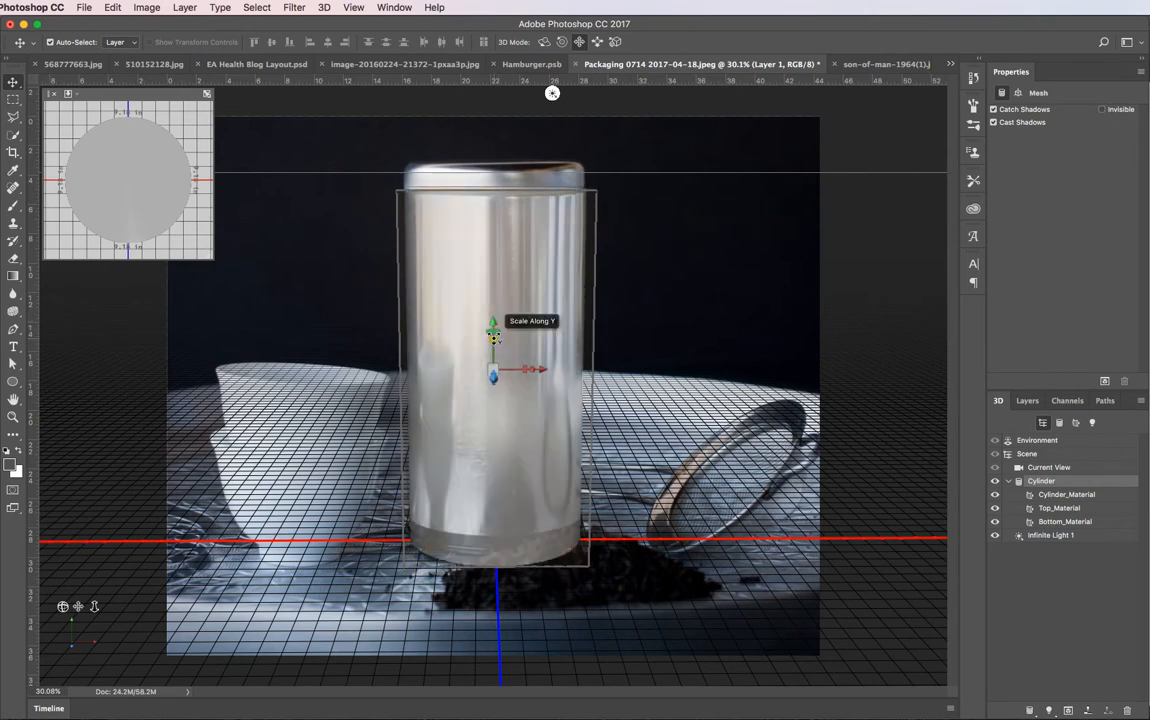
drag(494, 338, 496, 340)
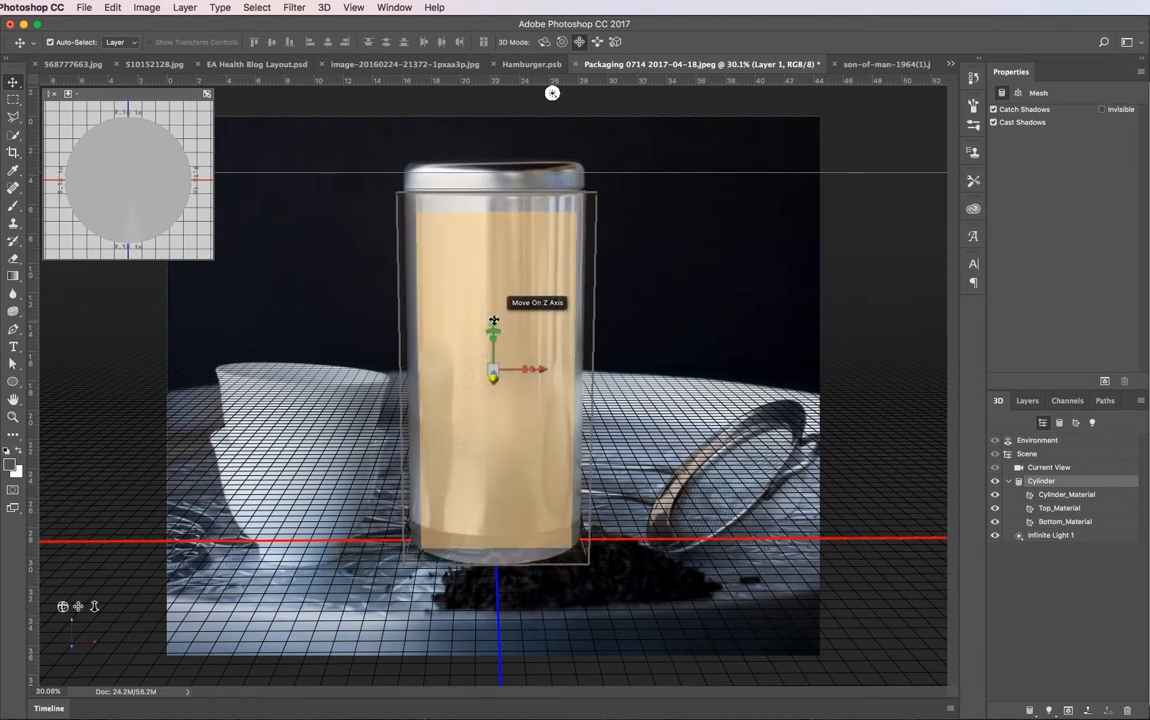
drag(492, 324, 492, 320)
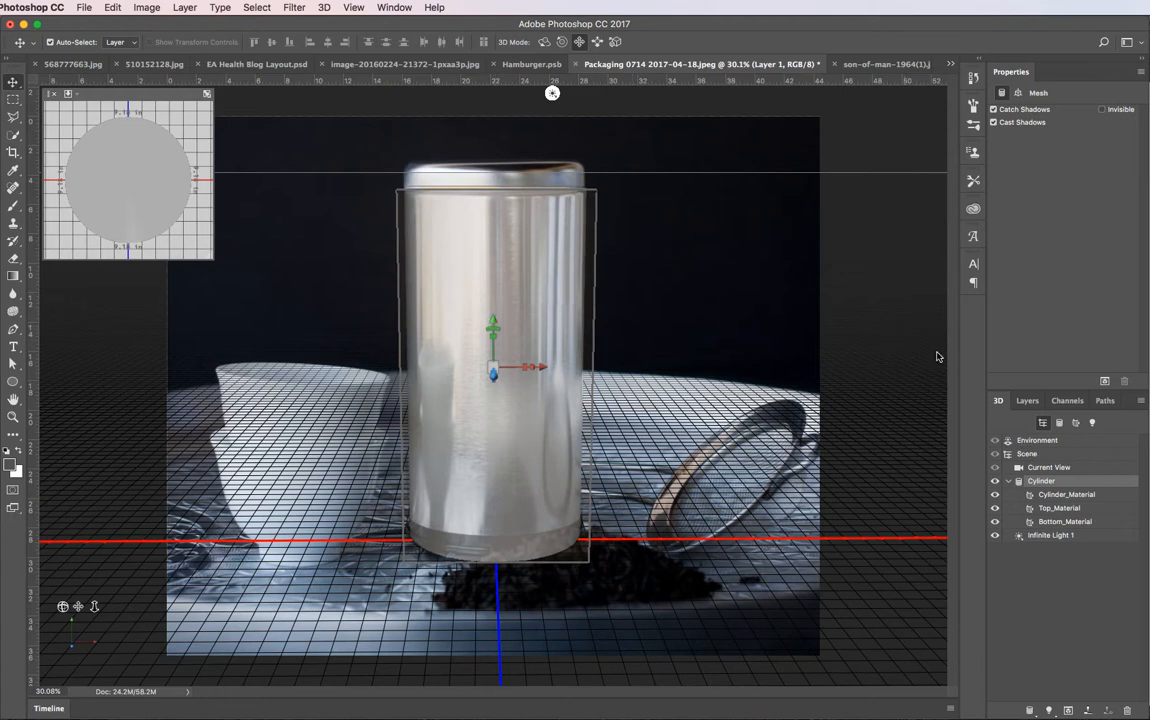
click(545, 43)
drag(525, 138, 523, 131)
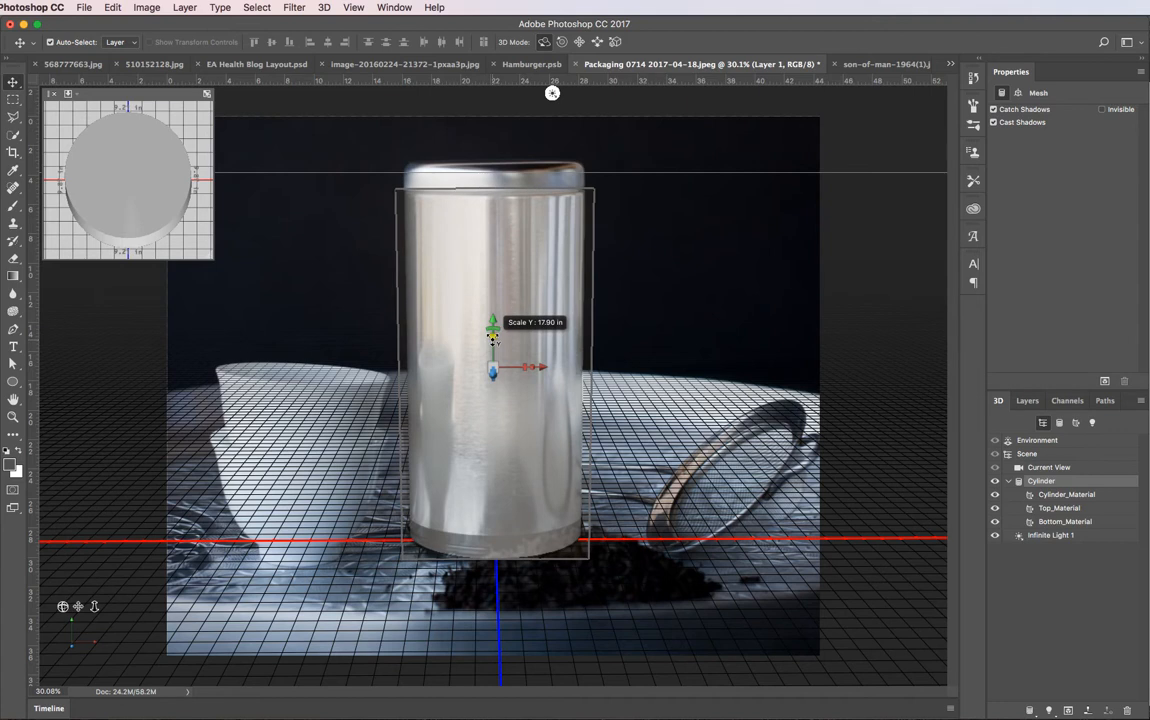
Set the opacity of Layer 1 back to 100% and return to the 3D scene list
click(1028, 404)
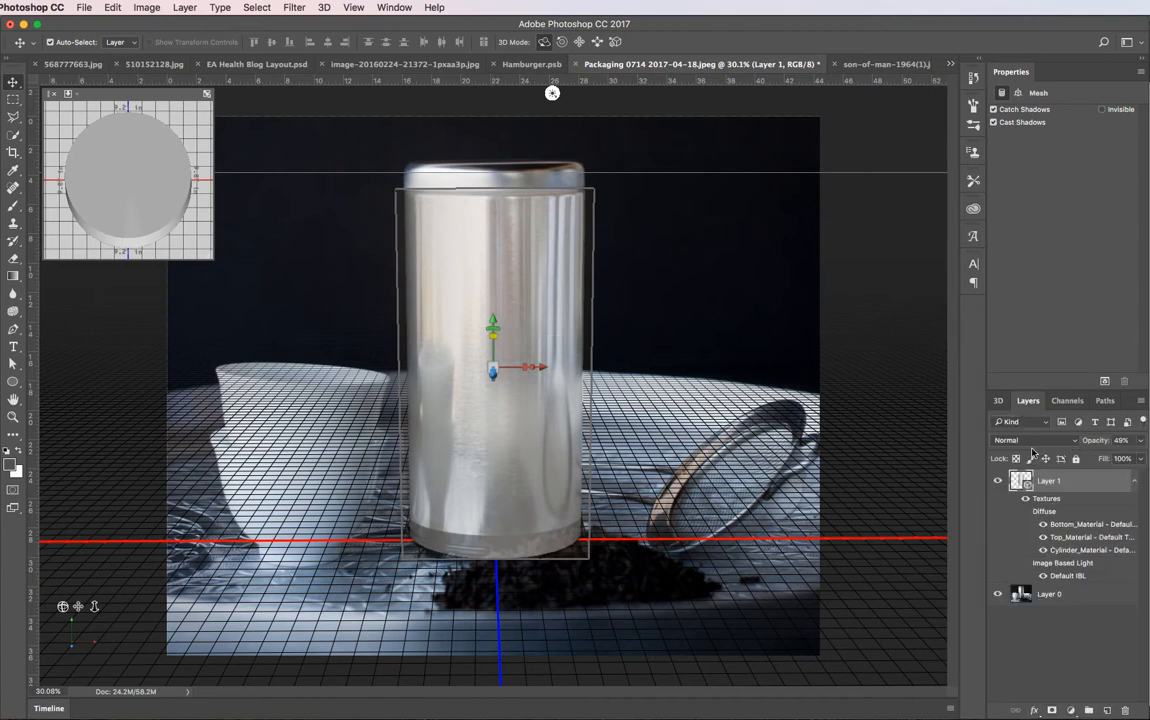
click(1140, 440)
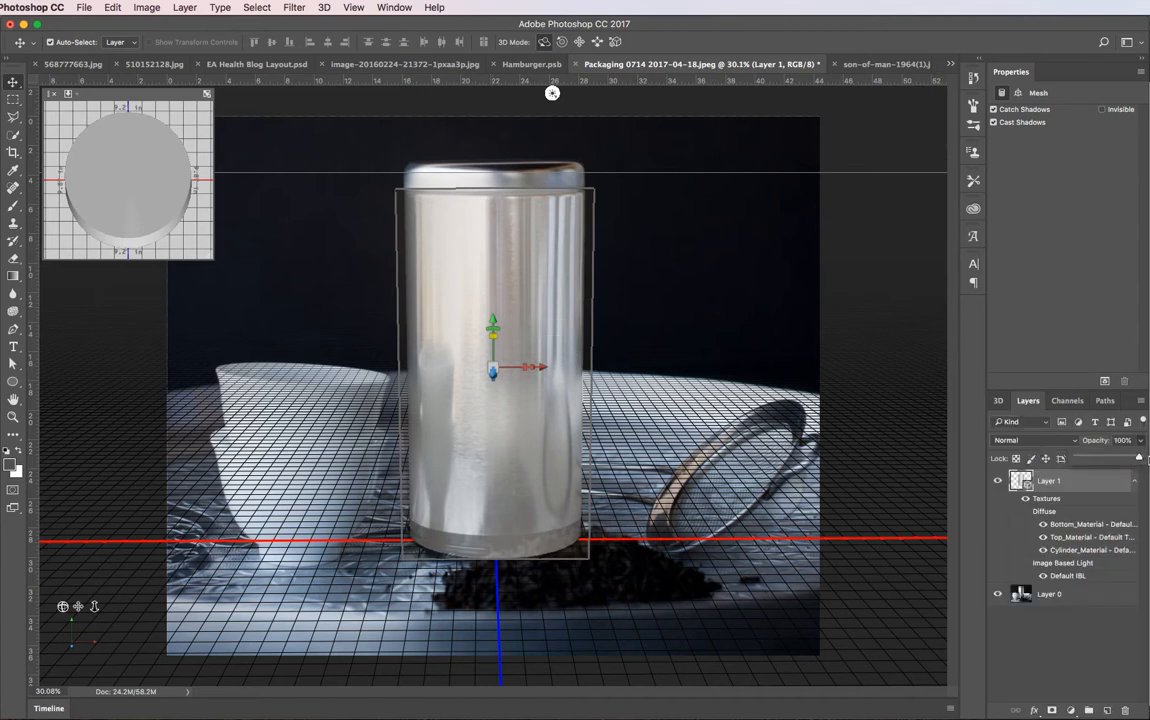
drag(1120, 457, 1141, 457)
click(999, 403)
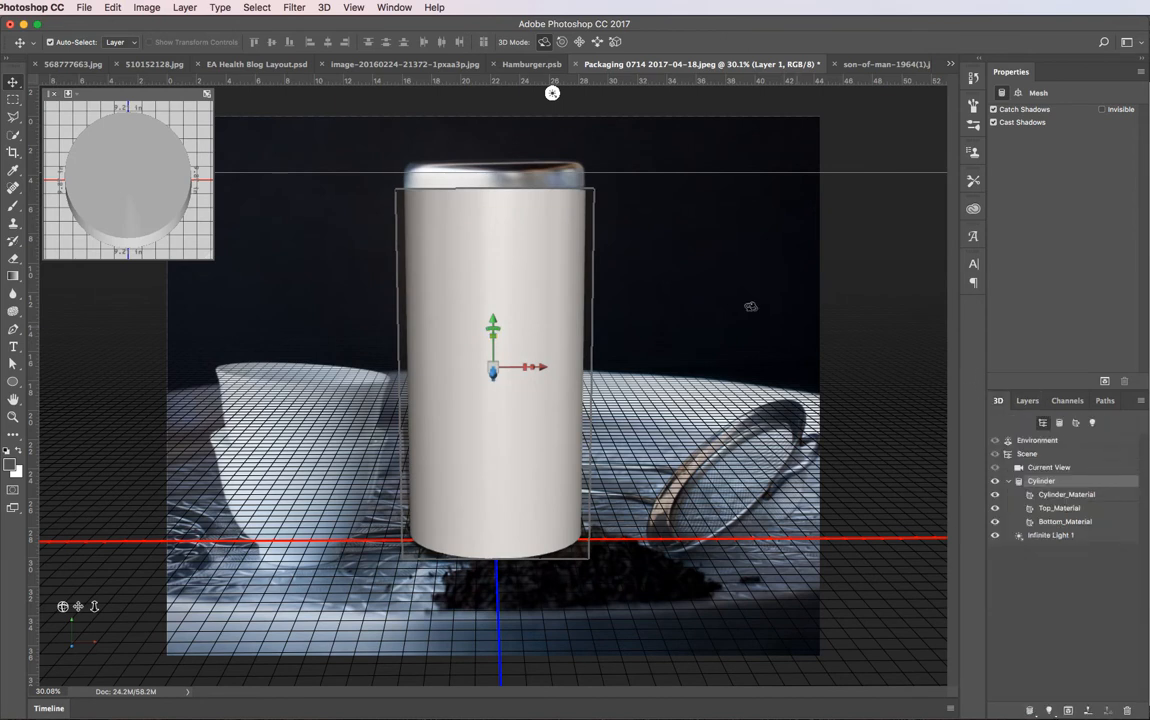
Roll the cylinder slightly and fine-tune the 3D camera angle so the cylinder lines up with the tin's lid and sides
click(311, 188)
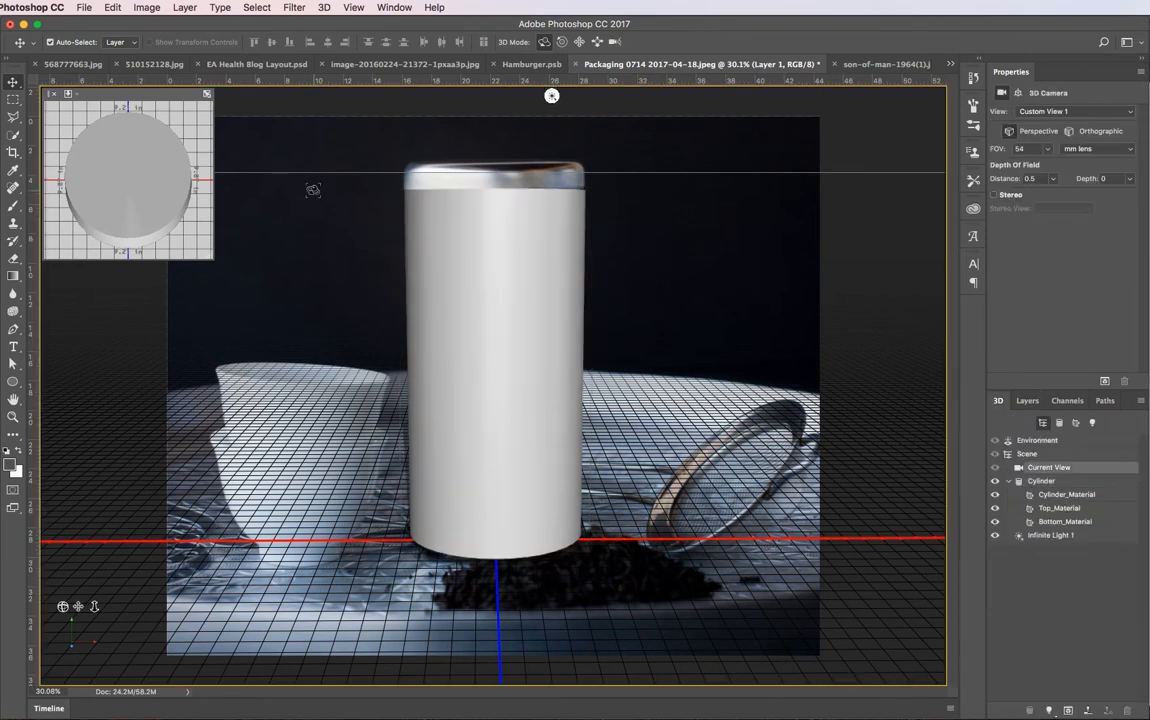
click(532, 205)
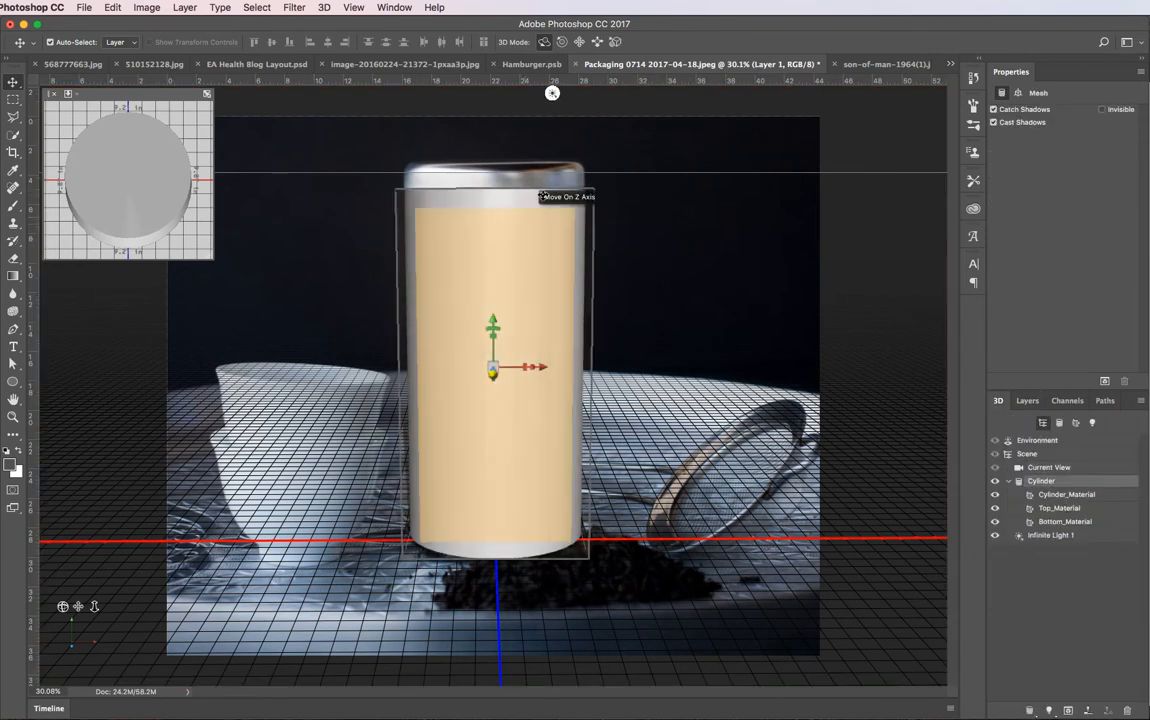
click(561, 41)
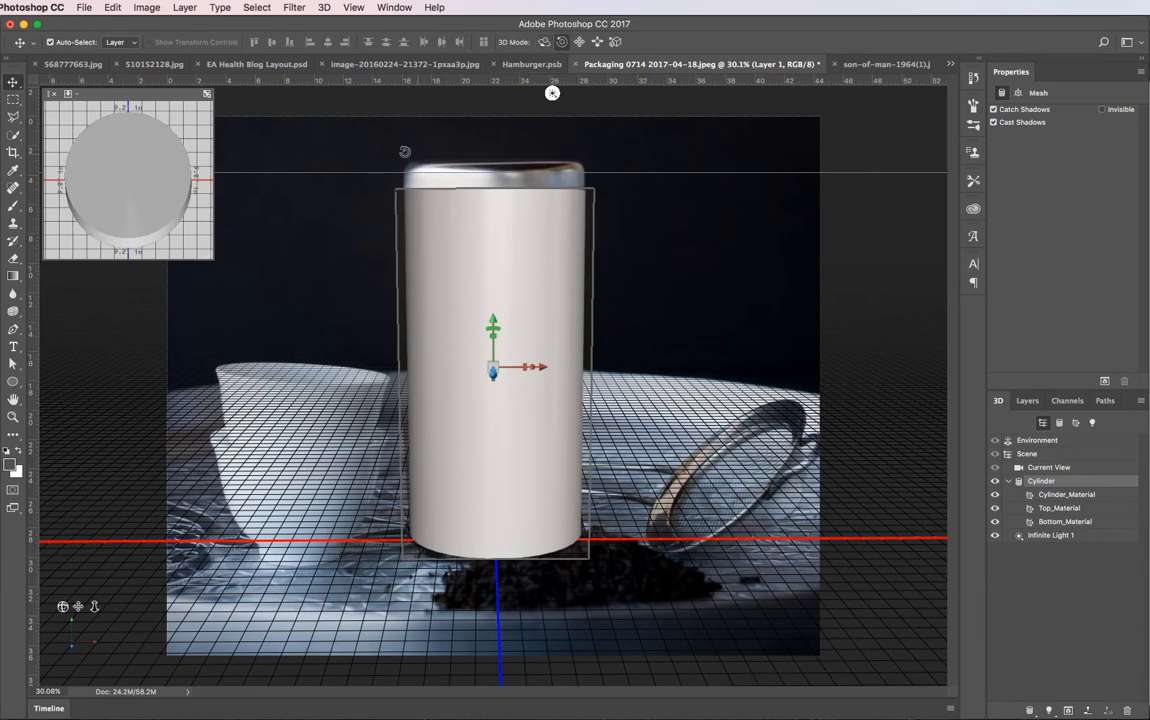
drag(385, 161, 384, 161)
click(579, 41)
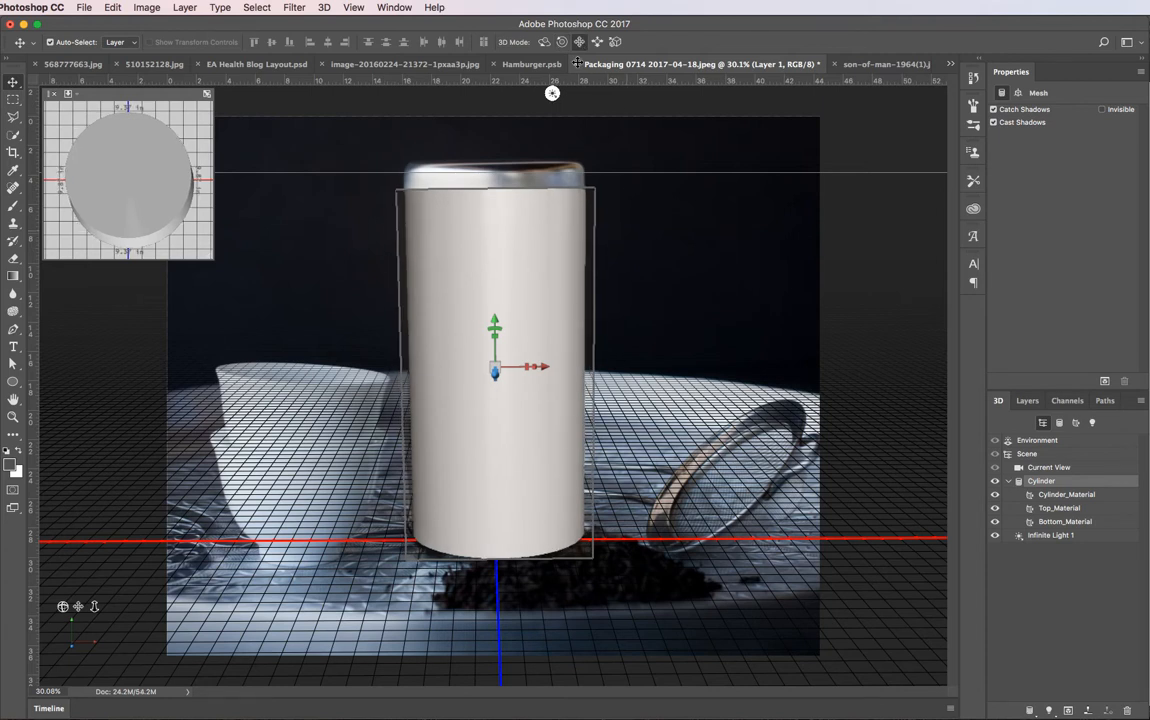
click(543, 44)
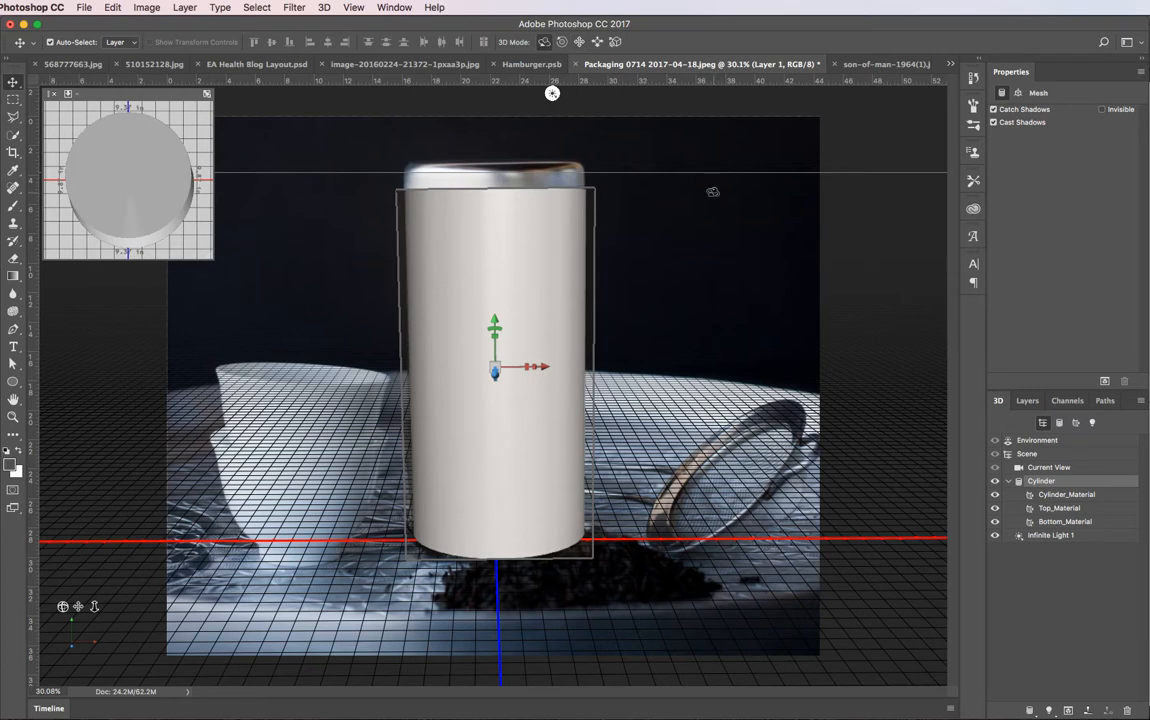
click(732, 221)
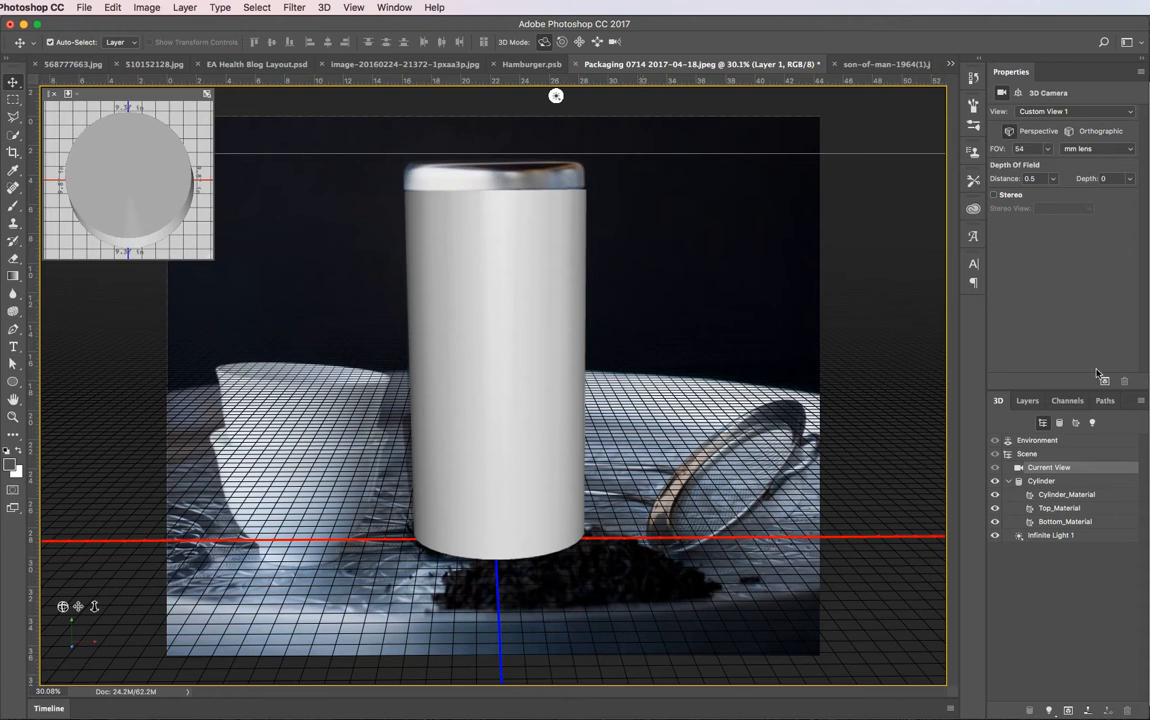
Review the environment and scene properties, turning the scene's line rendering on to preview the wireframe and off again
click(1040, 442)
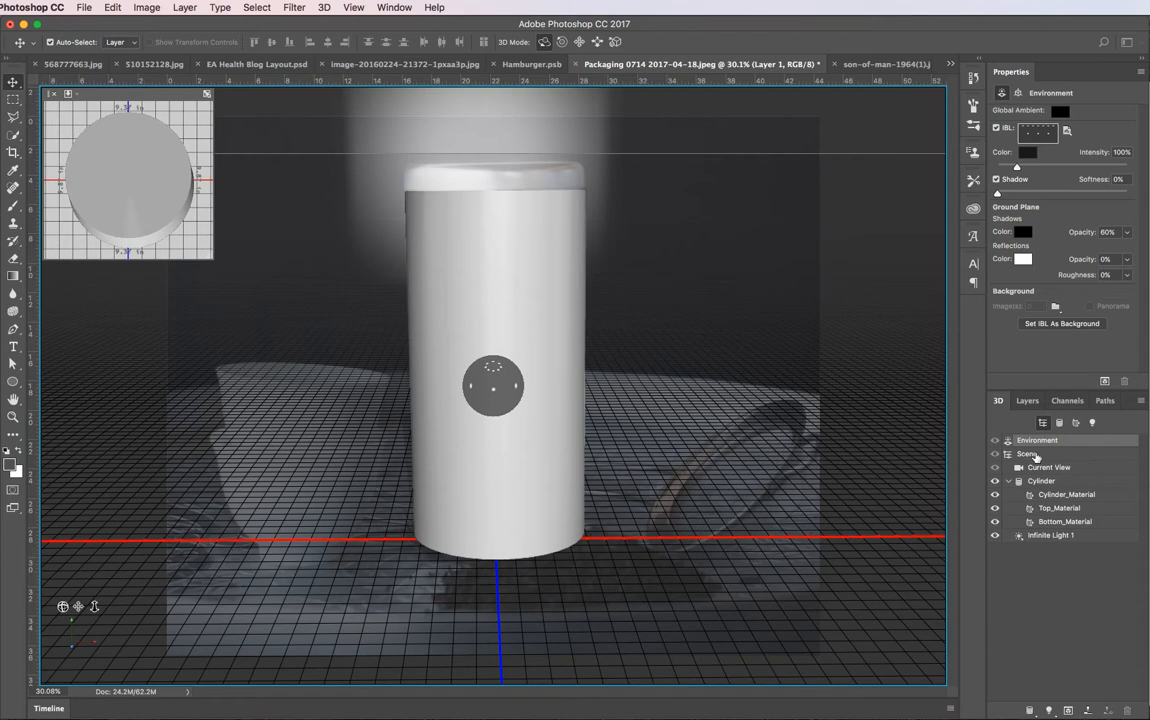
click(1040, 455)
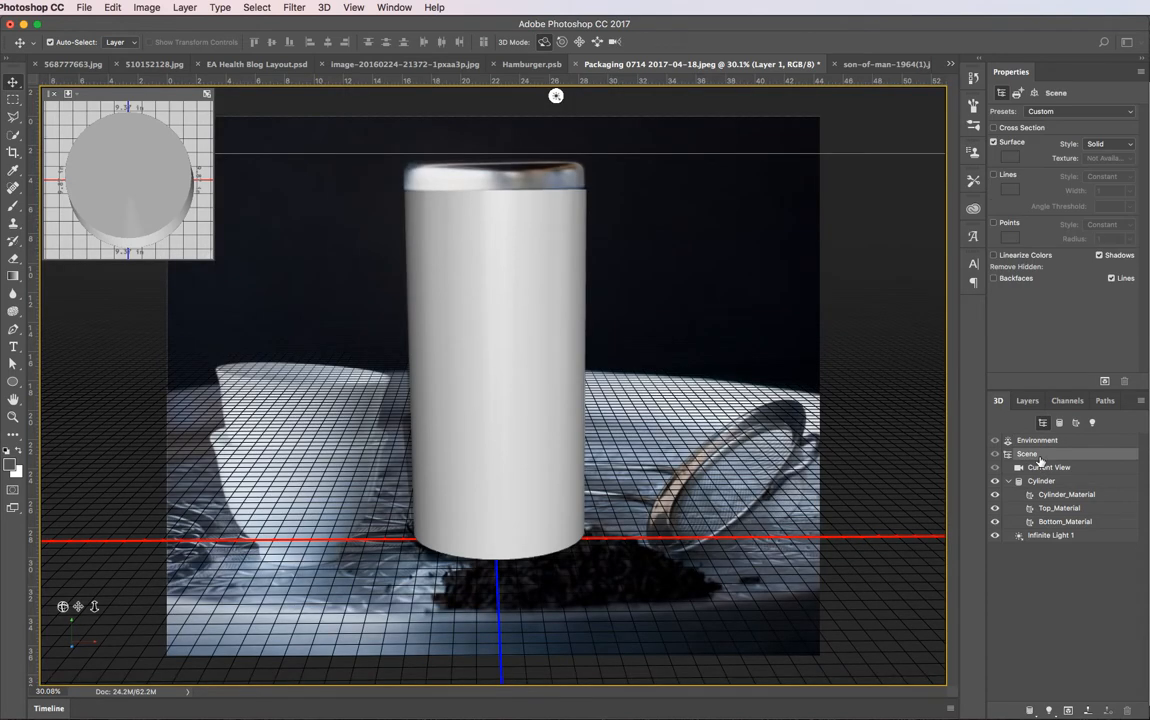
click(994, 176)
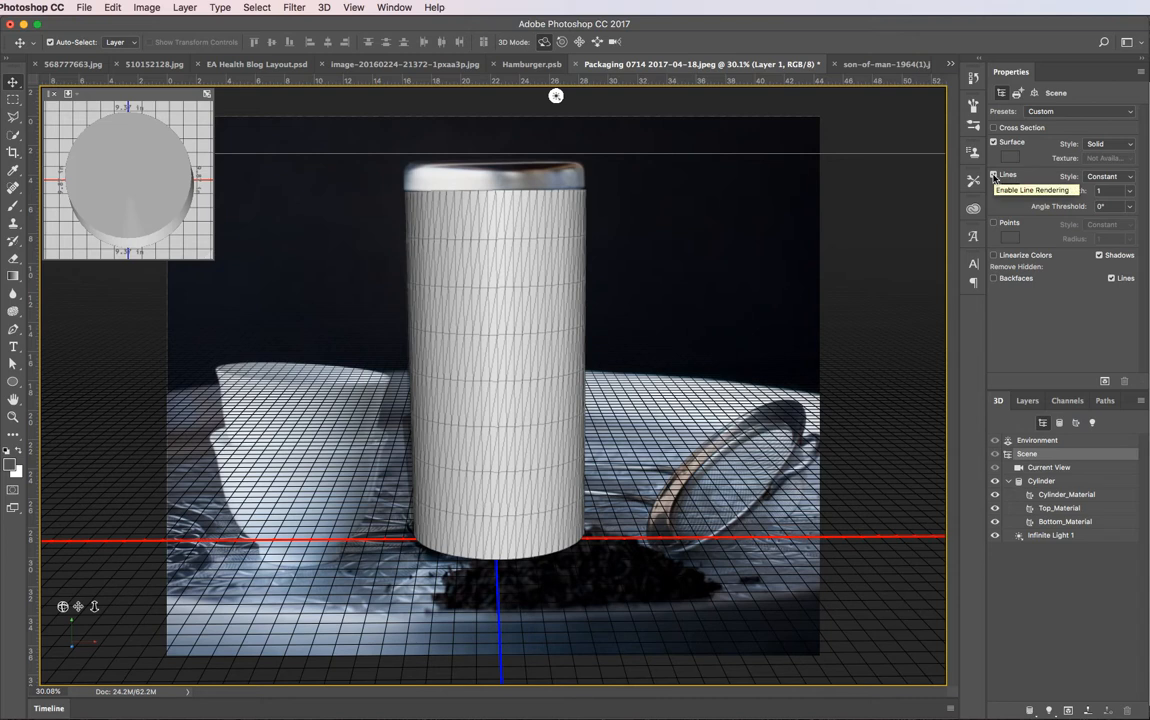
click(994, 176)
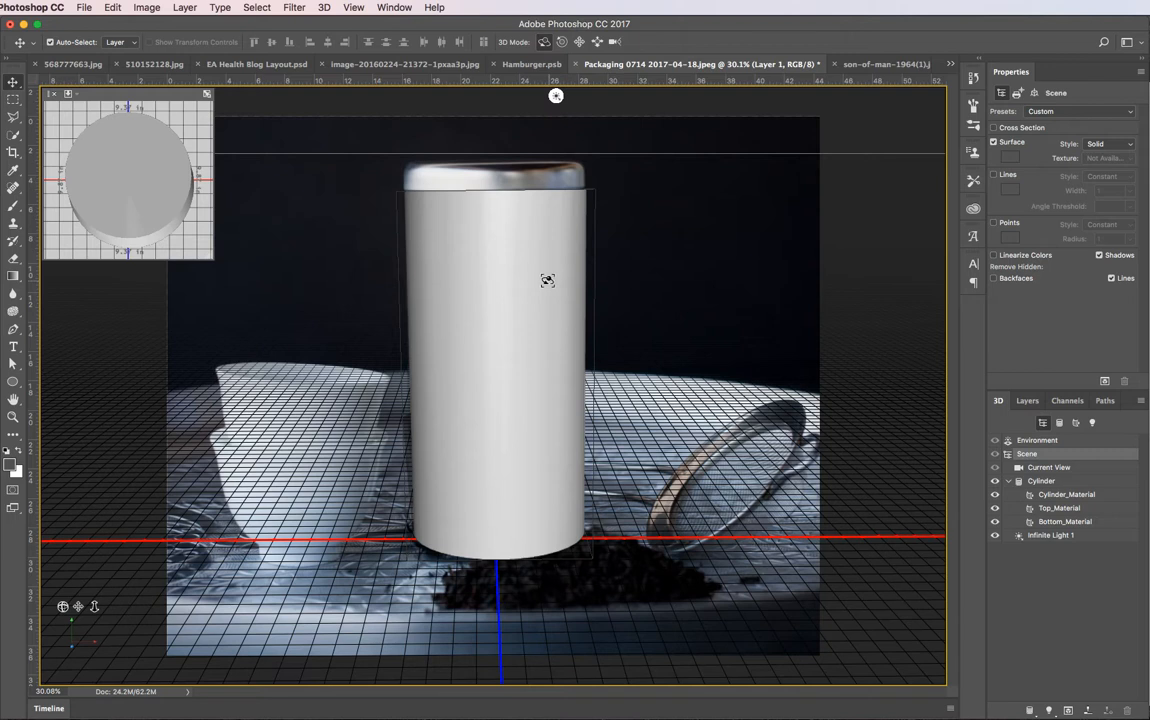
Examine the properties of the cylinder mesh and its side, top and bottom materials
click(1040, 481)
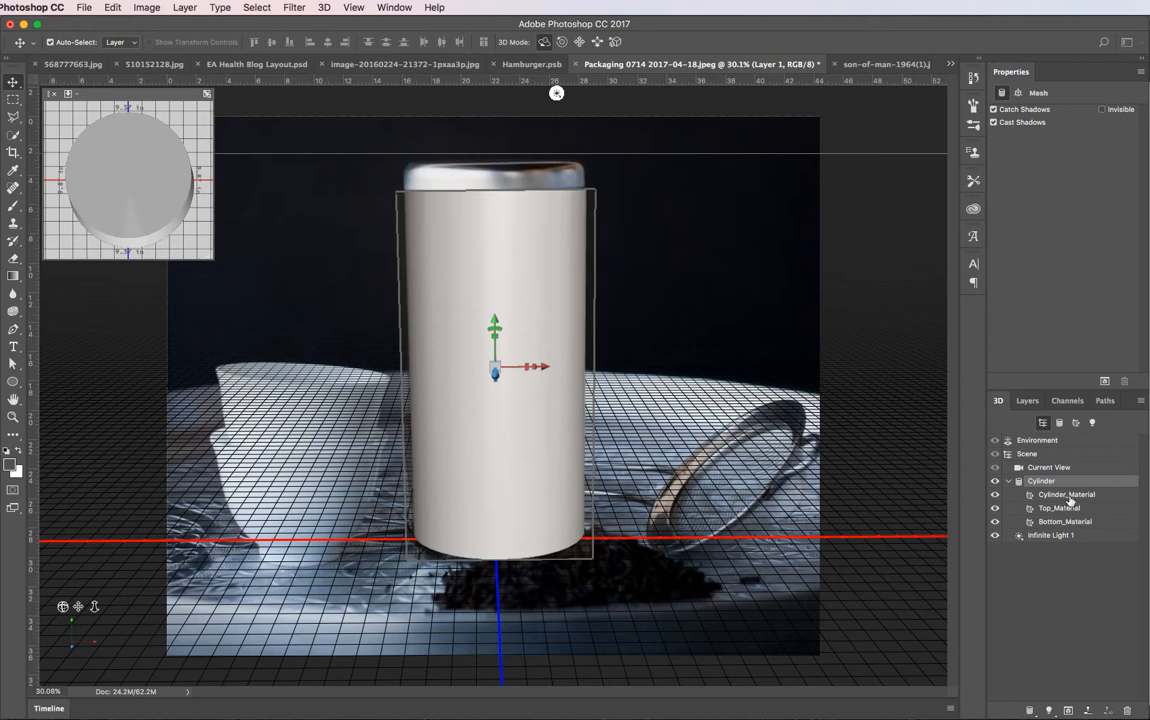
click(1068, 495)
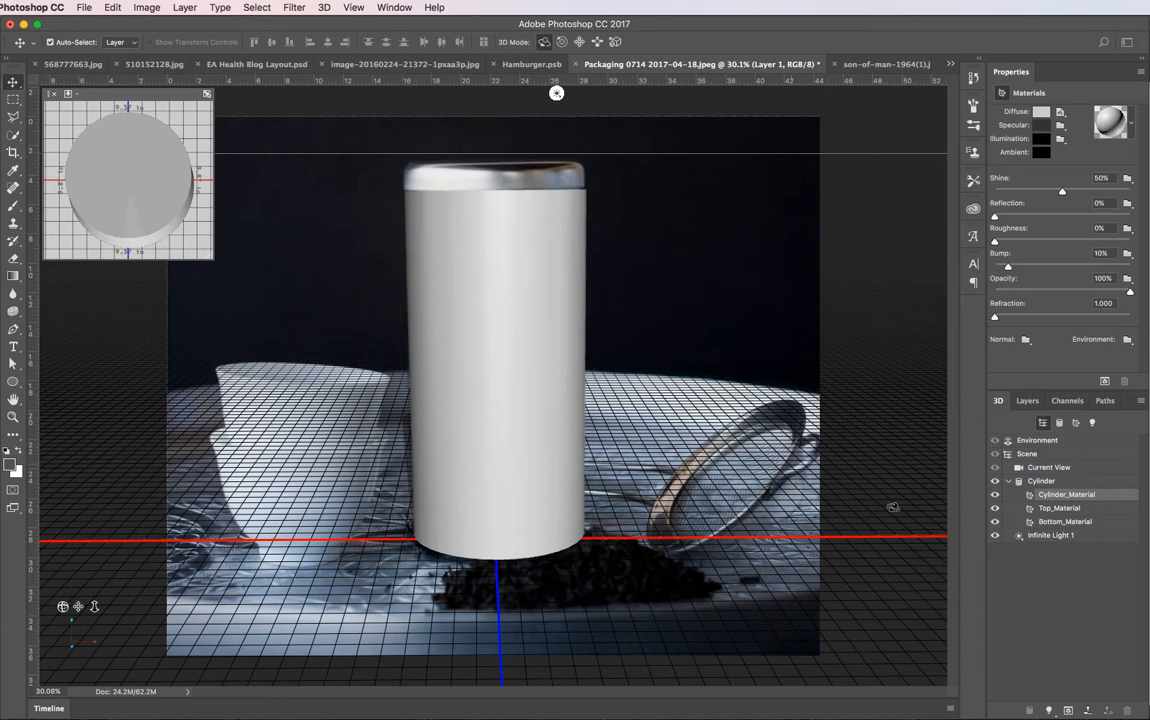
click(1058, 508)
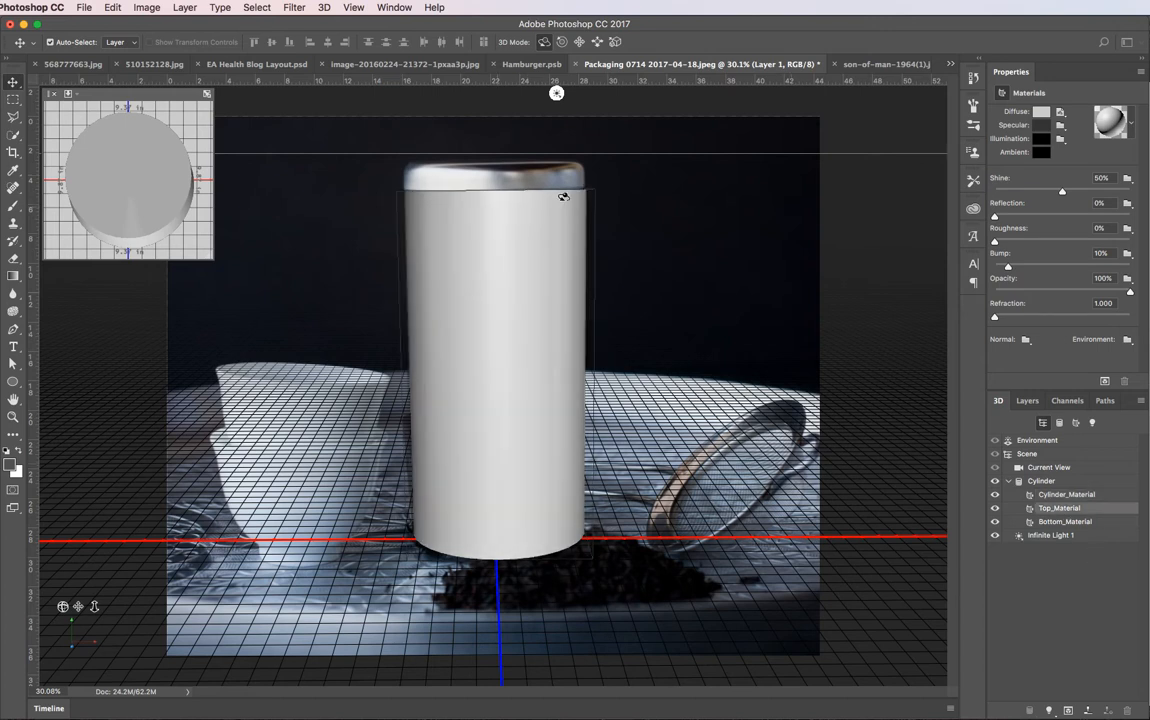
click(1098, 522)
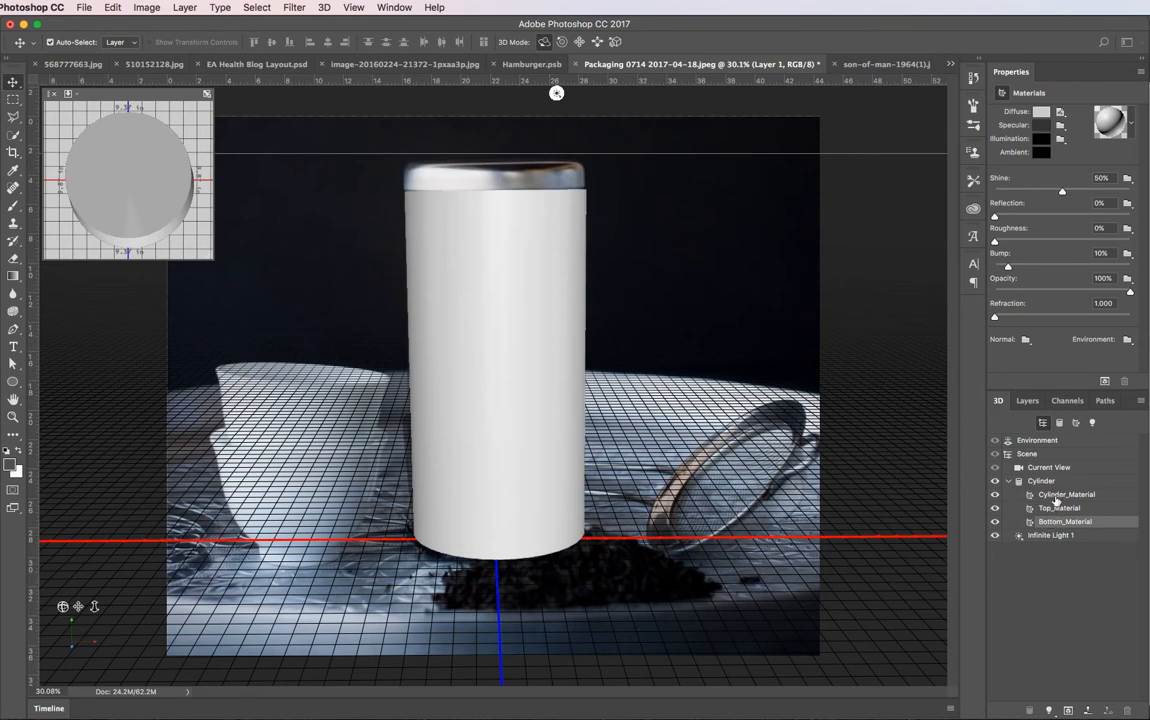
Open the diffuse texture of Cylinder_Material for editing
click(1056, 496)
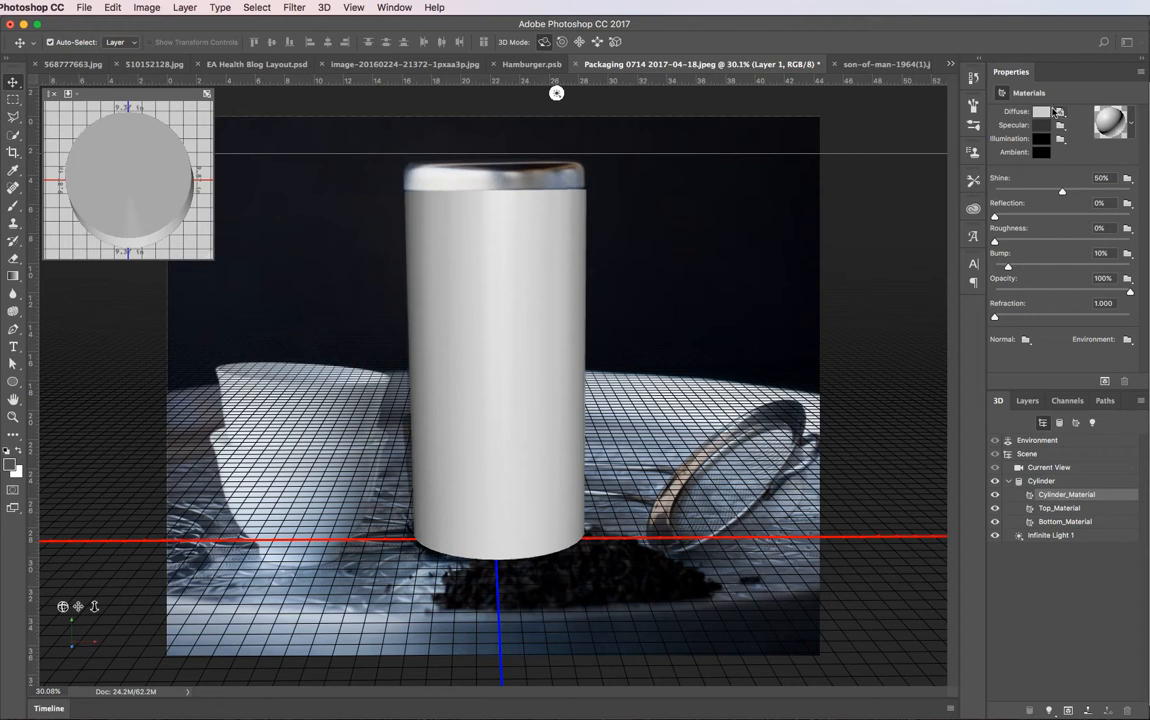
mouse_move(1058, 111)
click(1063, 113)
click(1076, 126)
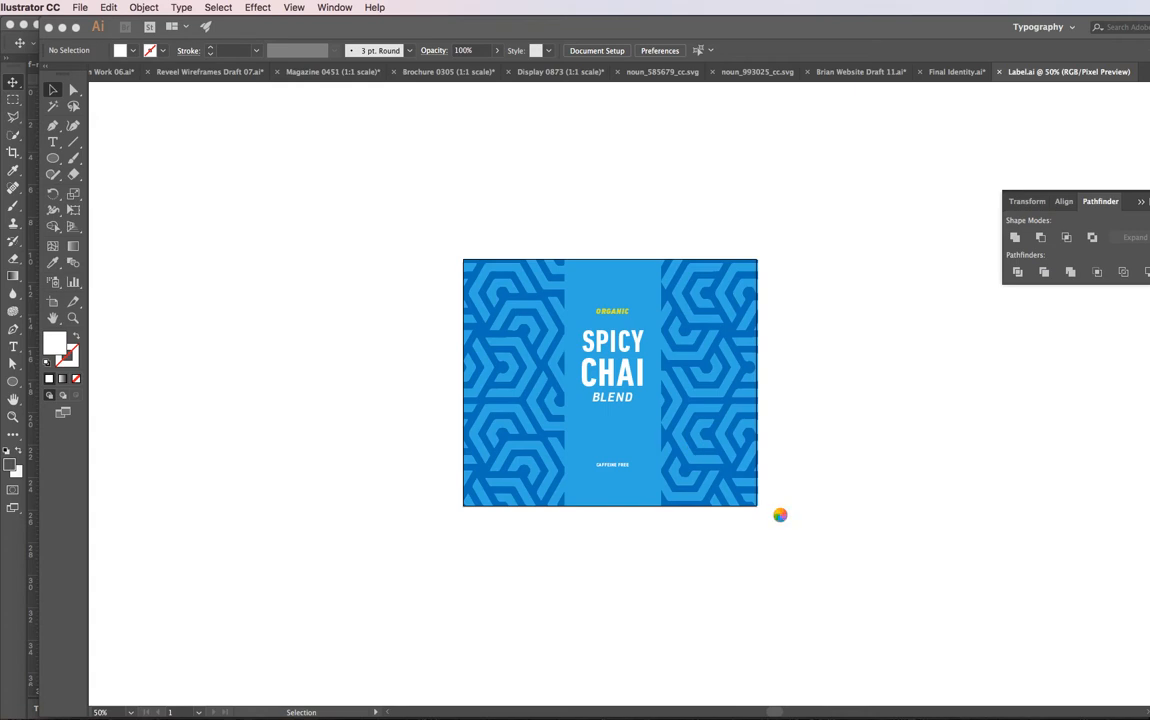
Copy the whole Spicy Chai Blend label from Label.ai in Illustrator and paste it into Photoshop's cylinder texture document as a Smart Object
key(a)
drag(784, 519, 412, 228)
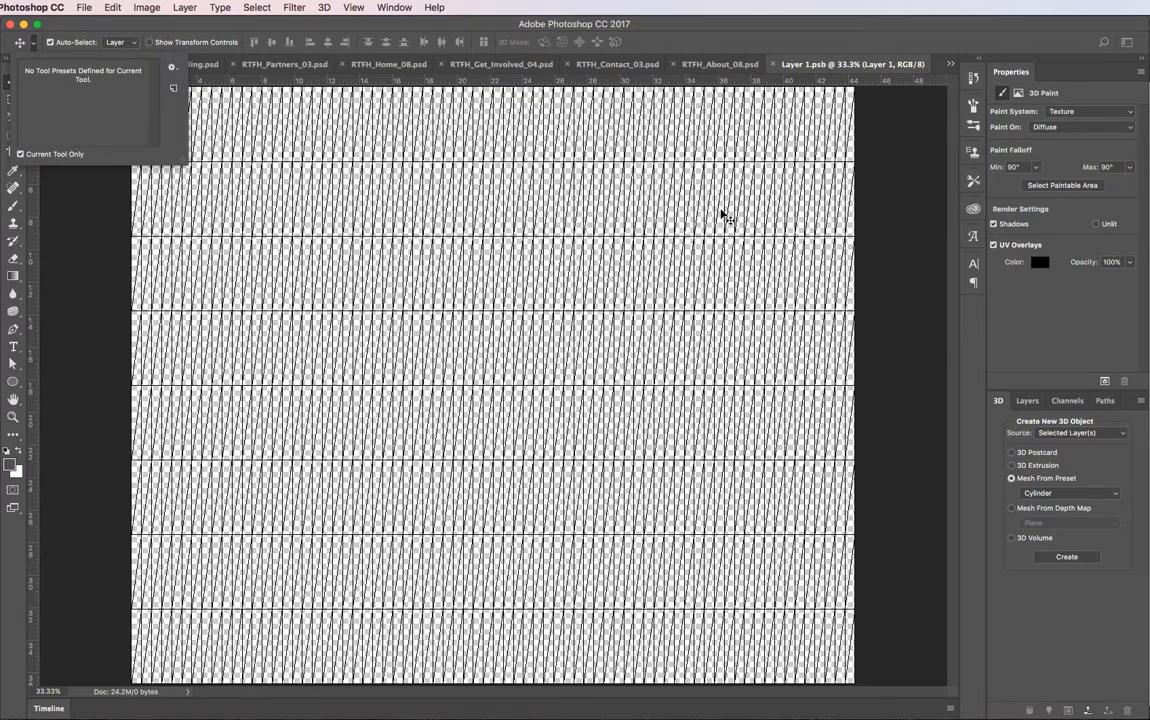
click(438, 213)
key(super+v)
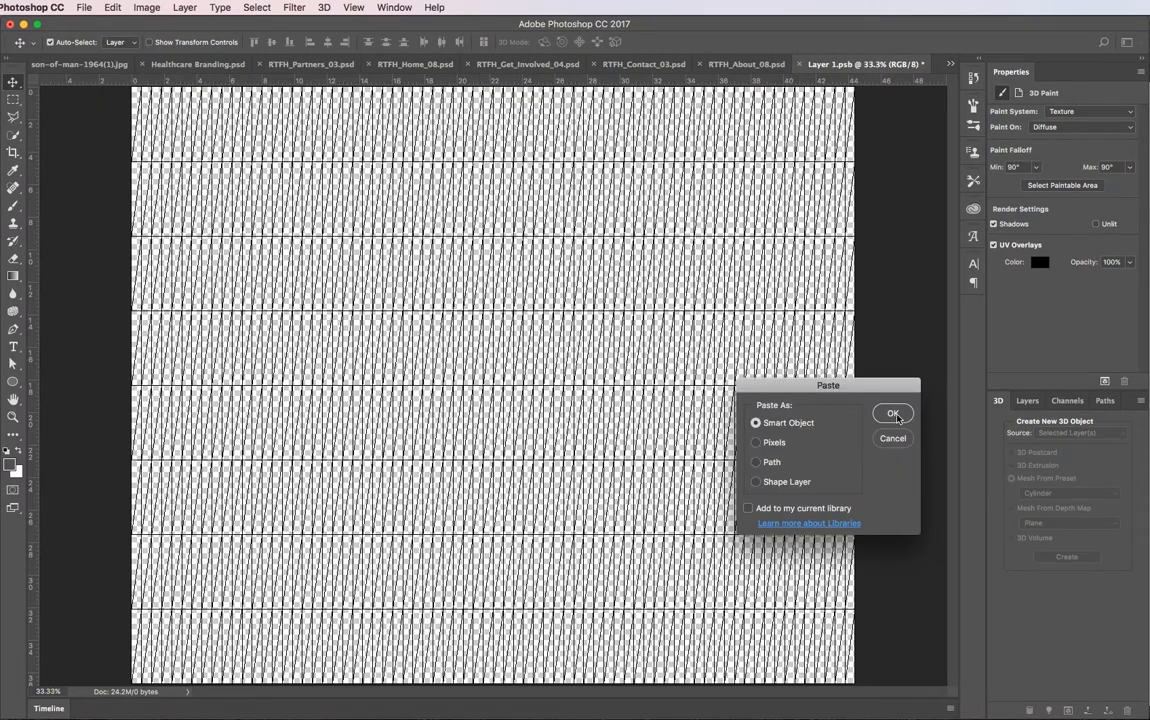
click(893, 414)
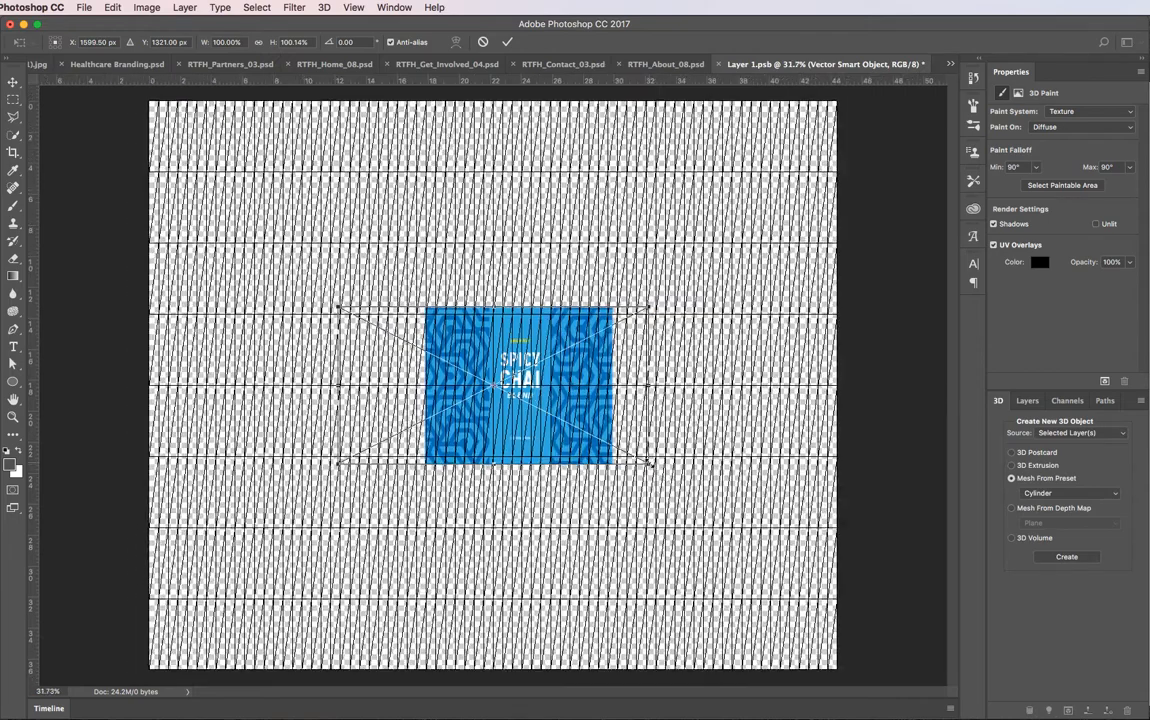
Enlarge and position the pasted label at about 367% to cover the texture canvas, and save and close the texture document
drag(657, 466, 993, 632)
drag(940, 695, 900, 710)
drag(766, 600, 672, 588)
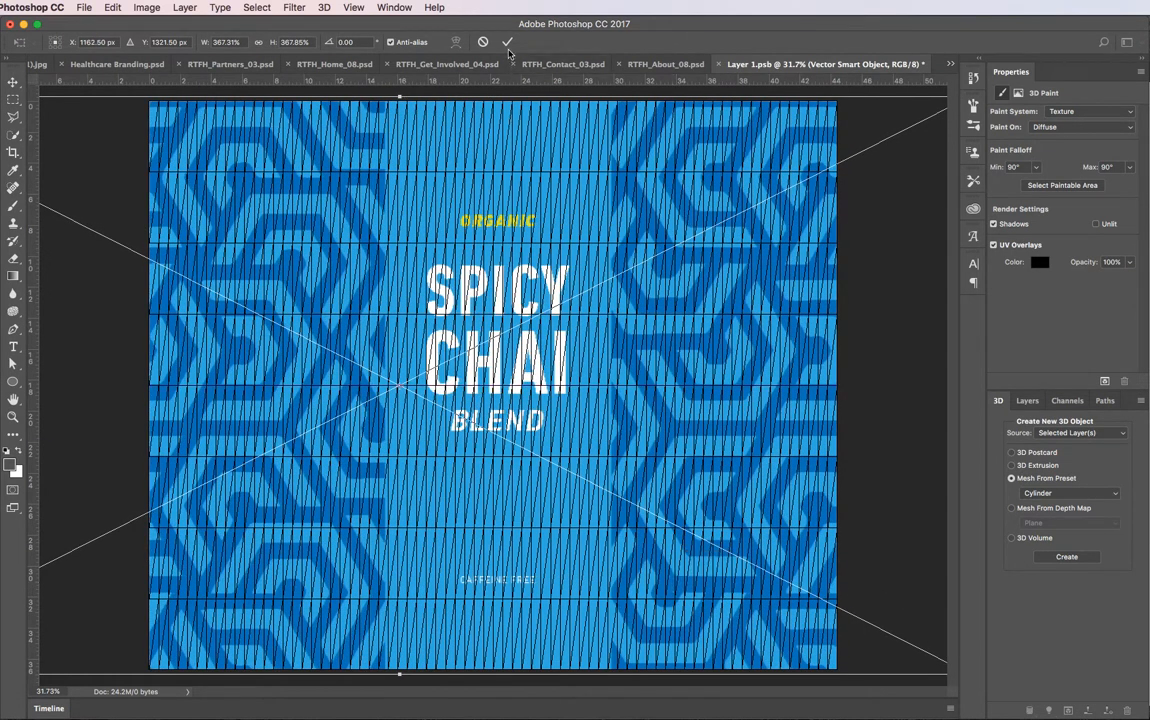
click(507, 41)
click(718, 64)
click(928, 304)
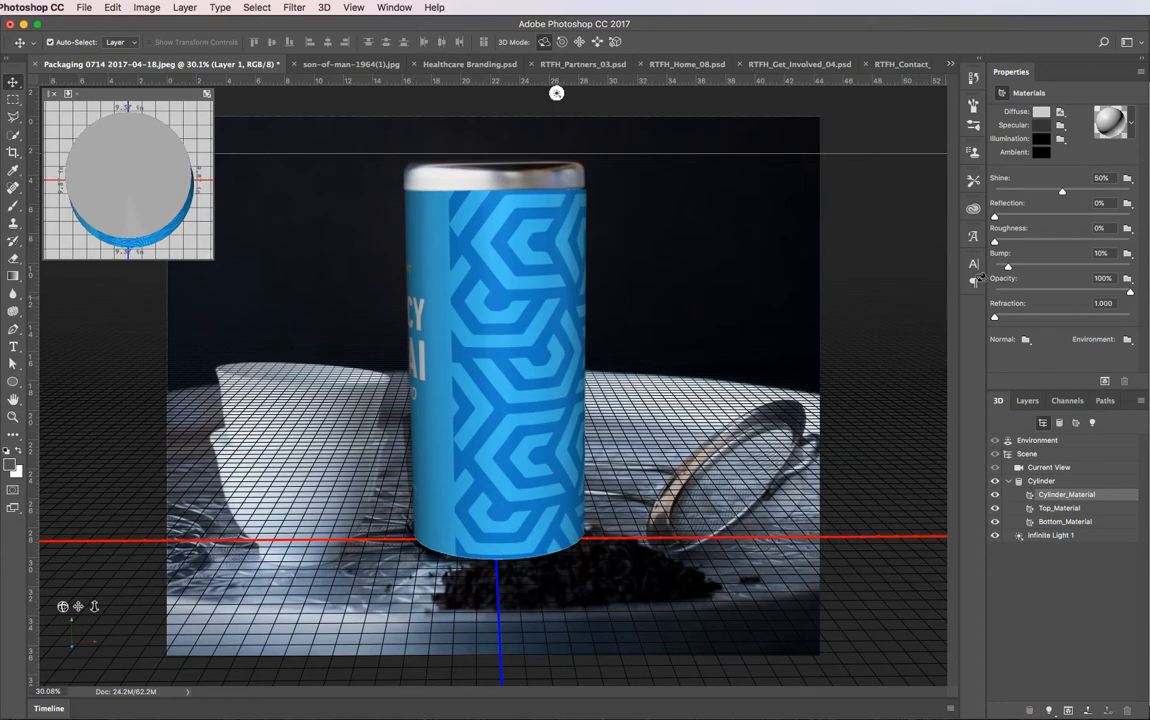
Rotate the cylinder around its Y axis until the label's Spicy Chai Blend title faces the viewer, and deselect the mesh
click(1059, 483)
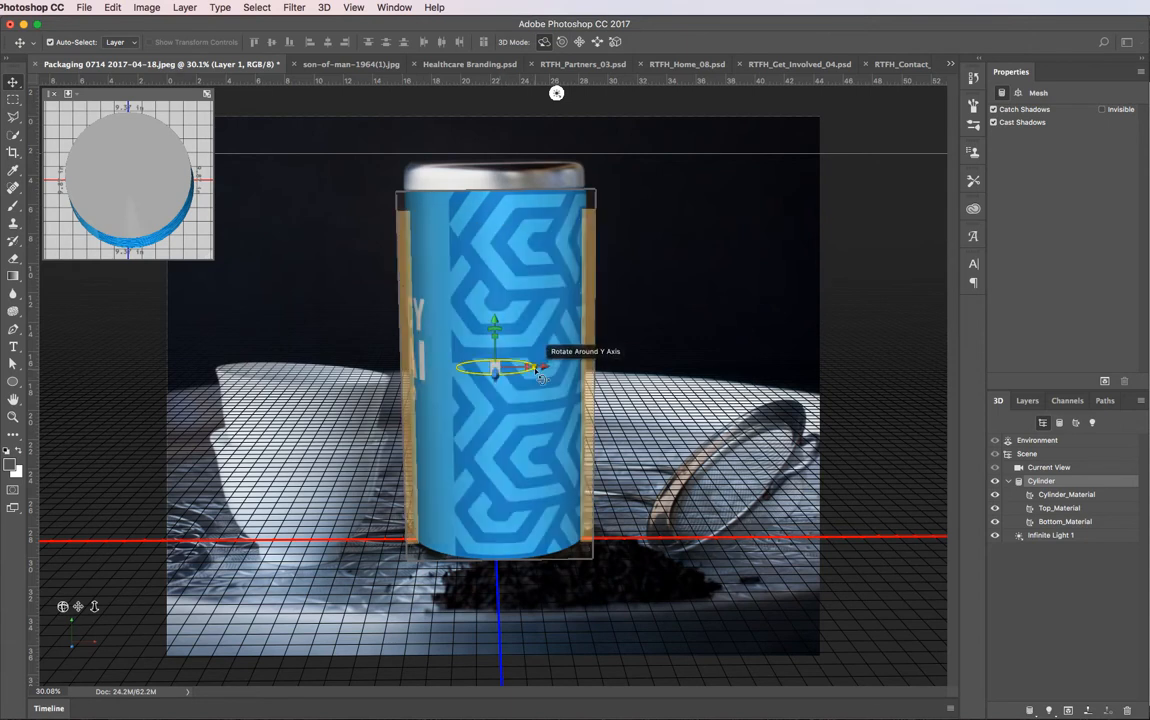
drag(540, 372, 228, 410)
click(238, 228)
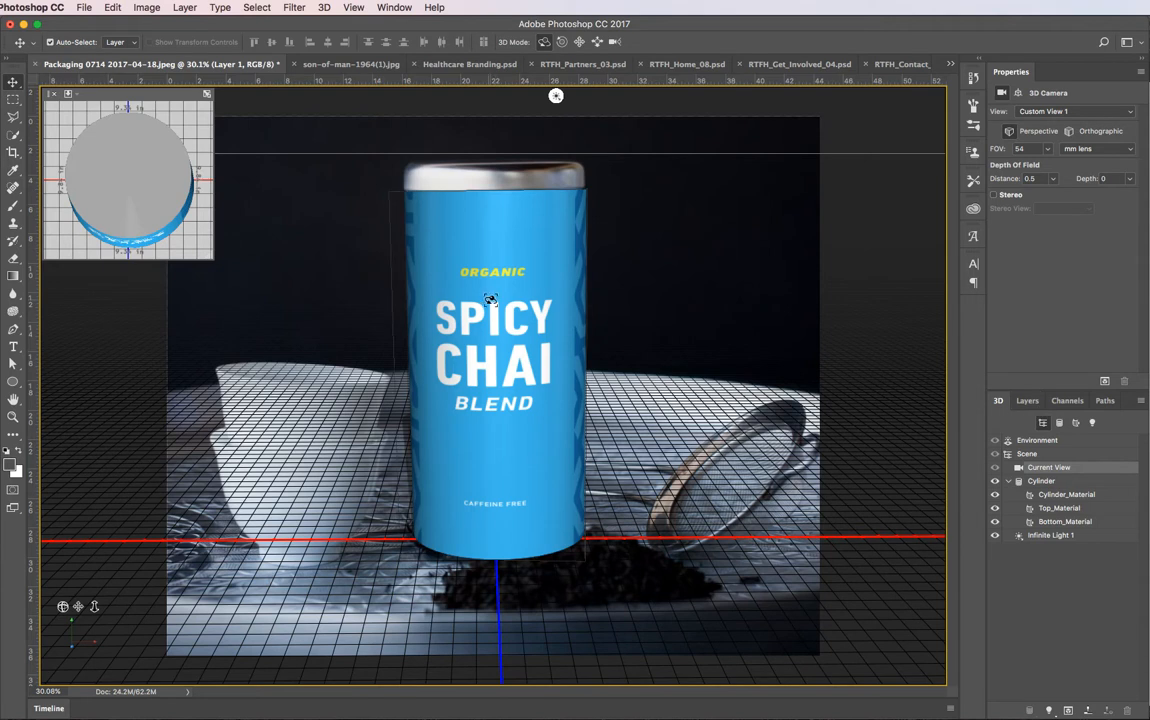
Hide and reshow Layer 1 to examine the lighting on the bare photographed tin
click(1035, 401)
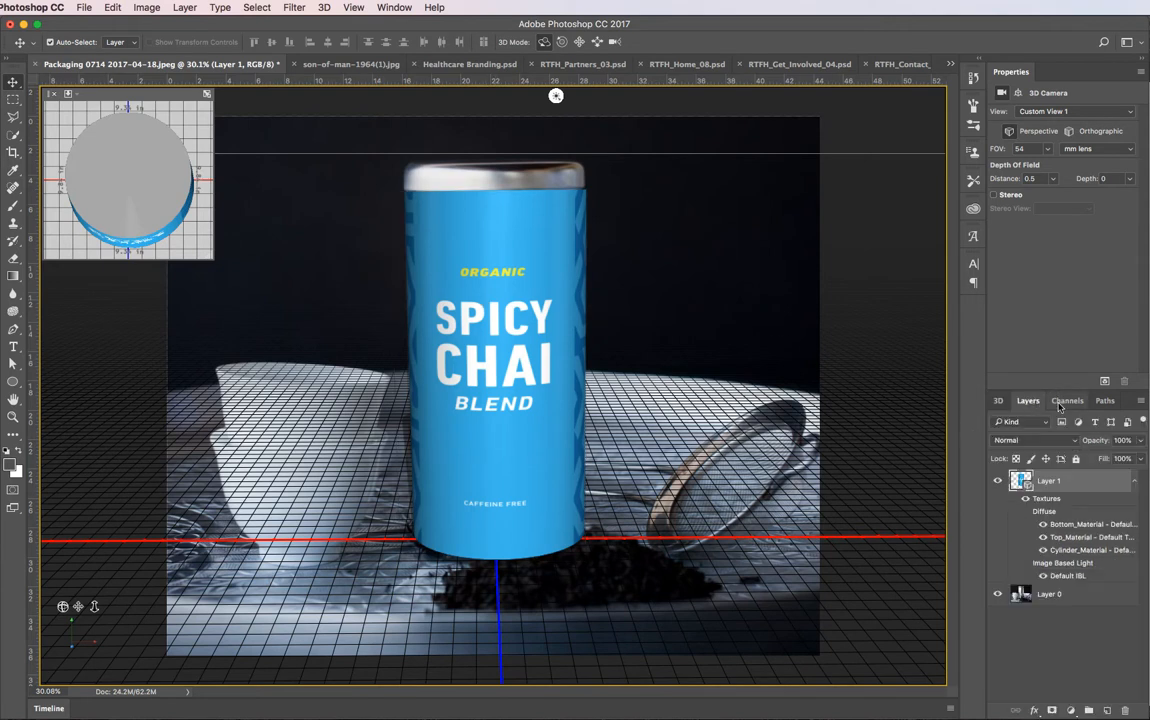
click(997, 481)
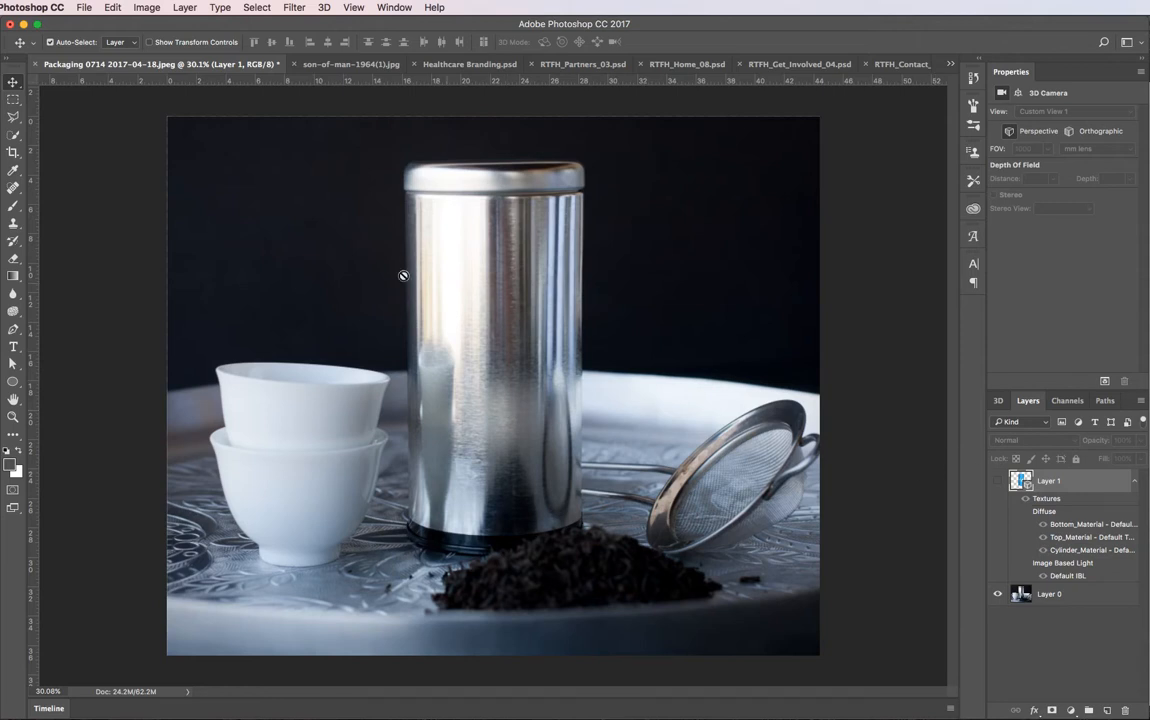
click(997, 482)
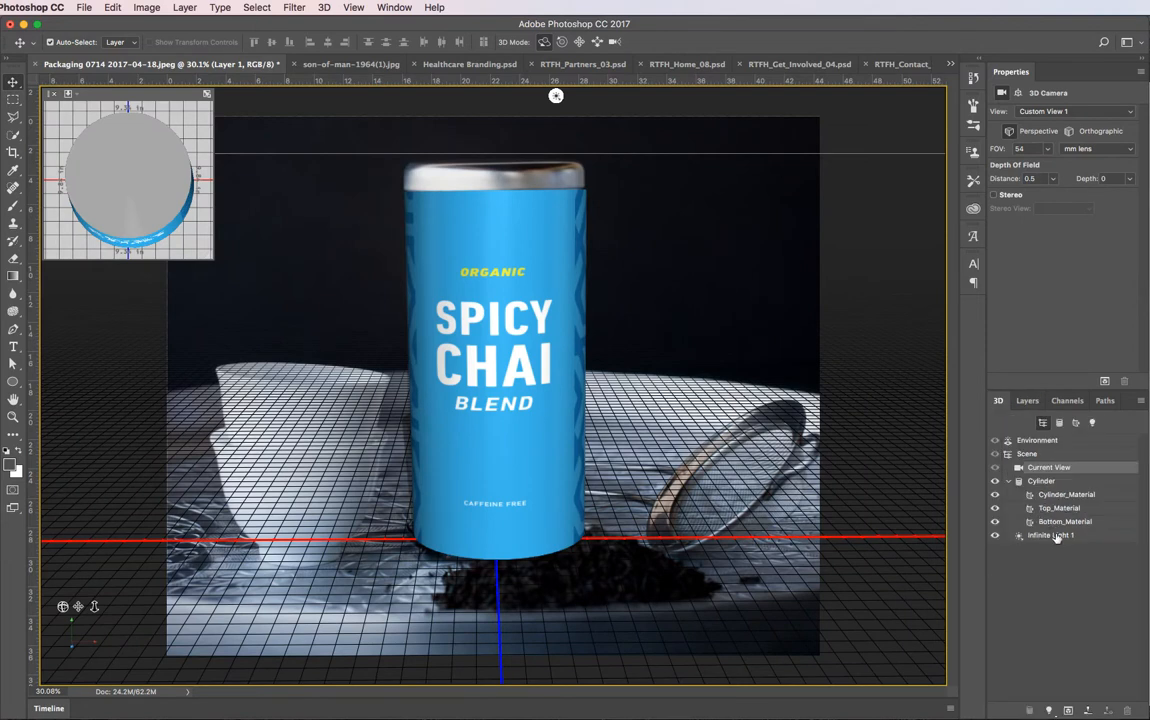
Aim Infinite Light 1 so it shines on the cylinder from its left side, and deselect the light
click(1057, 537)
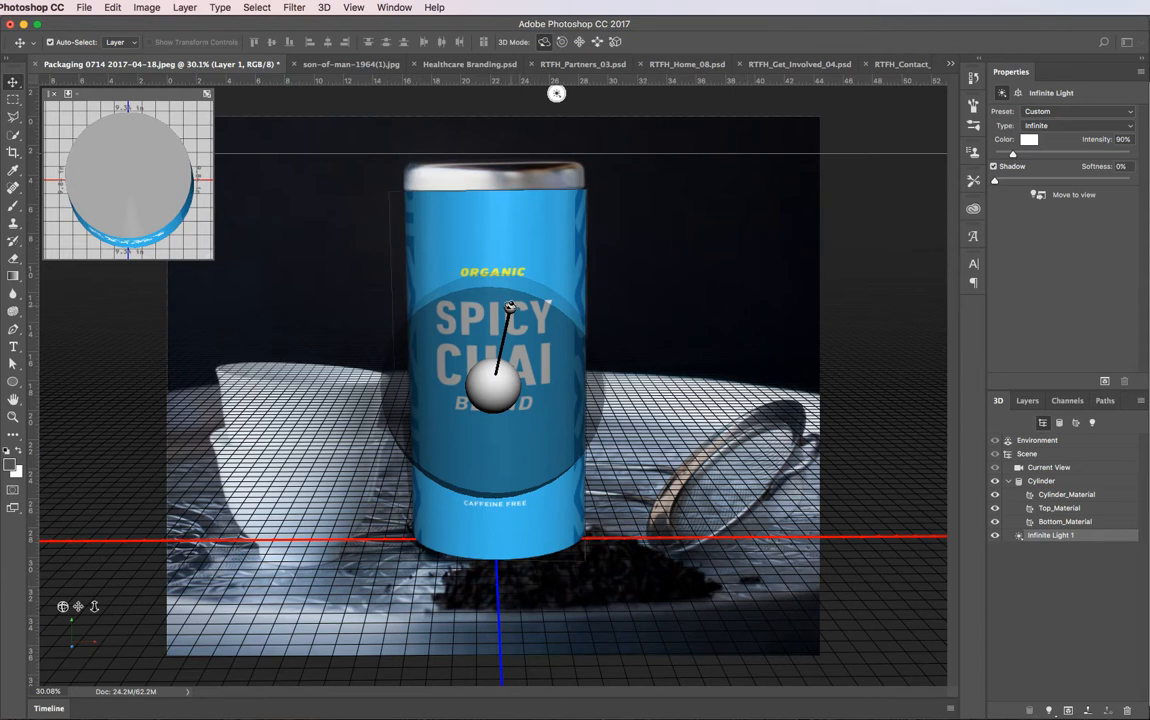
mouse_move(459, 288)
mouse_down()
mouse_move(401, 358)
mouse_move(271, 398)
mouse_move(287, 398)
mouse_up()
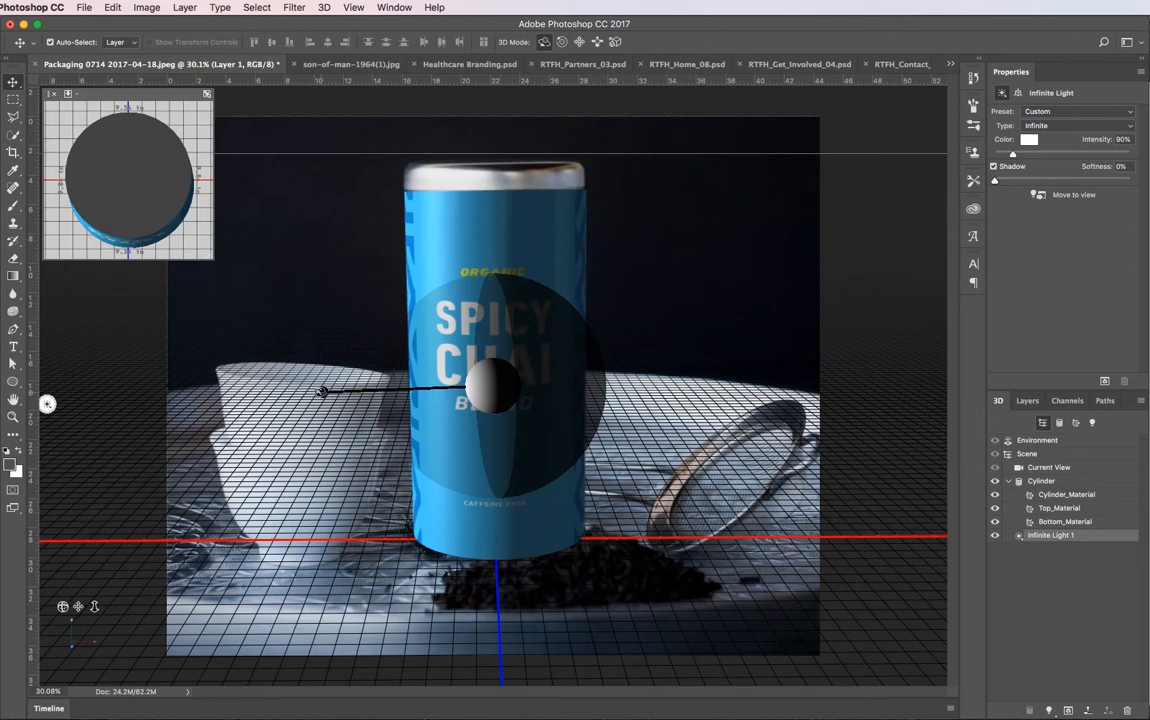
click(724, 398)
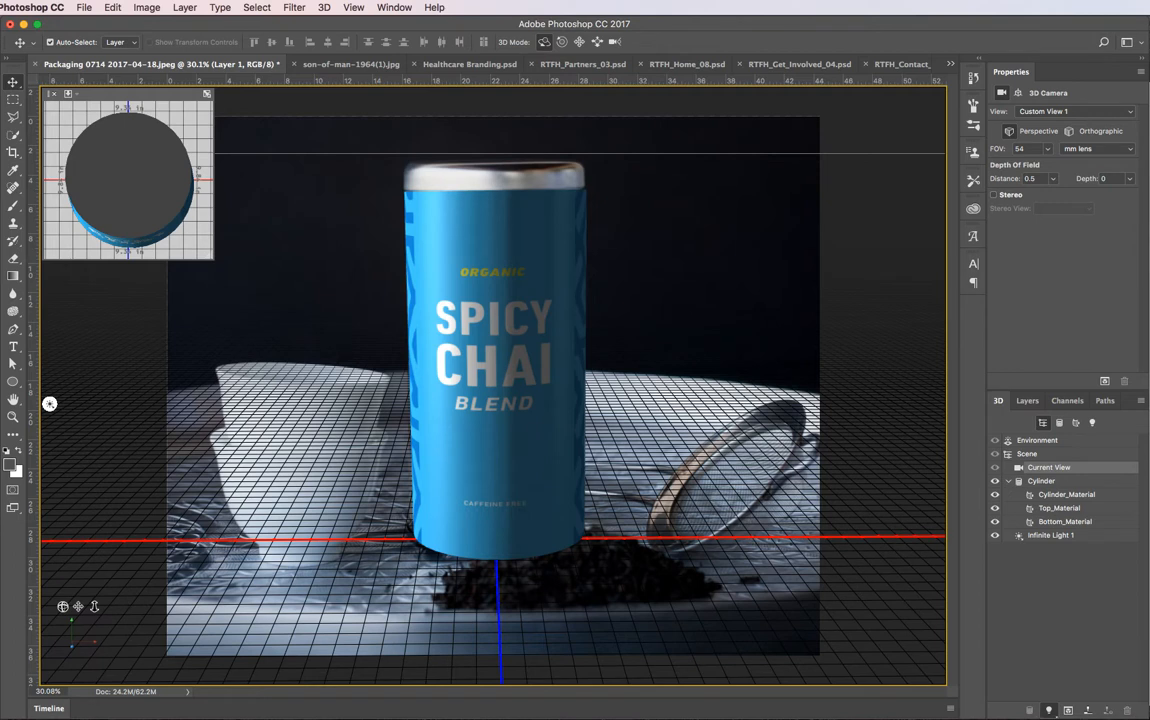
Add a second infinite light shining from the cylinder's right side and reduce its intensity to 37%
click(1055, 716)
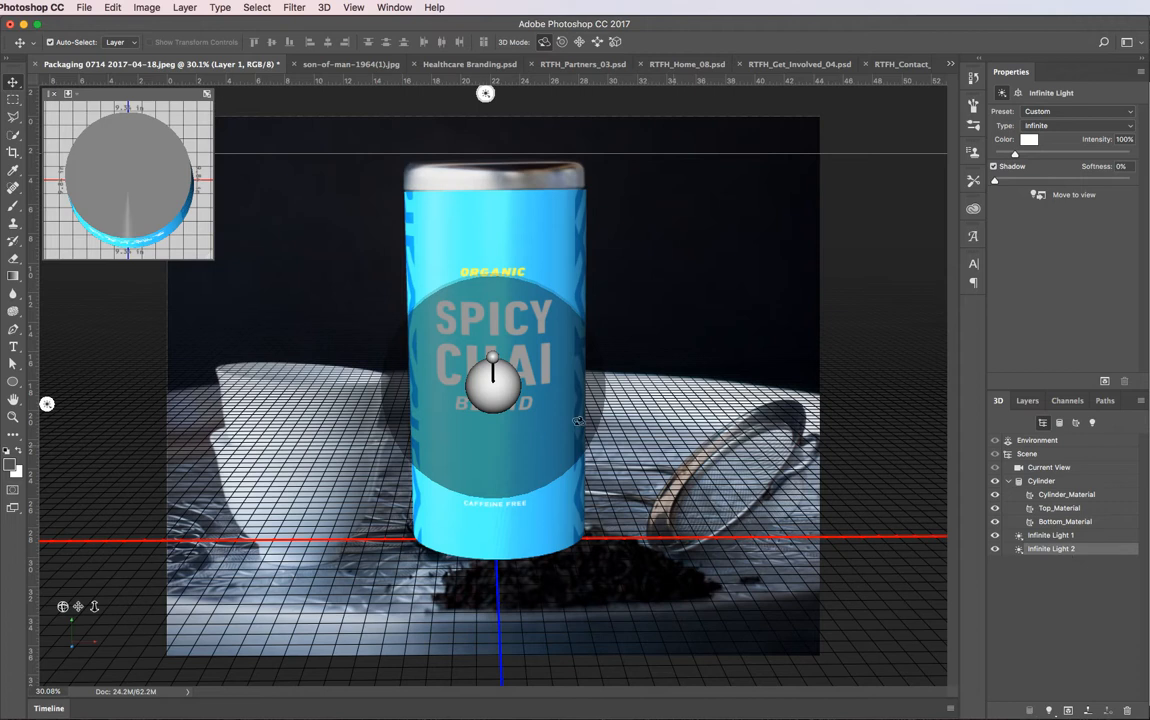
mouse_move(443, 316)
mouse_down()
mouse_move(425, 320)
mouse_move(667, 384)
mouse_move(755, 376)
mouse_up()
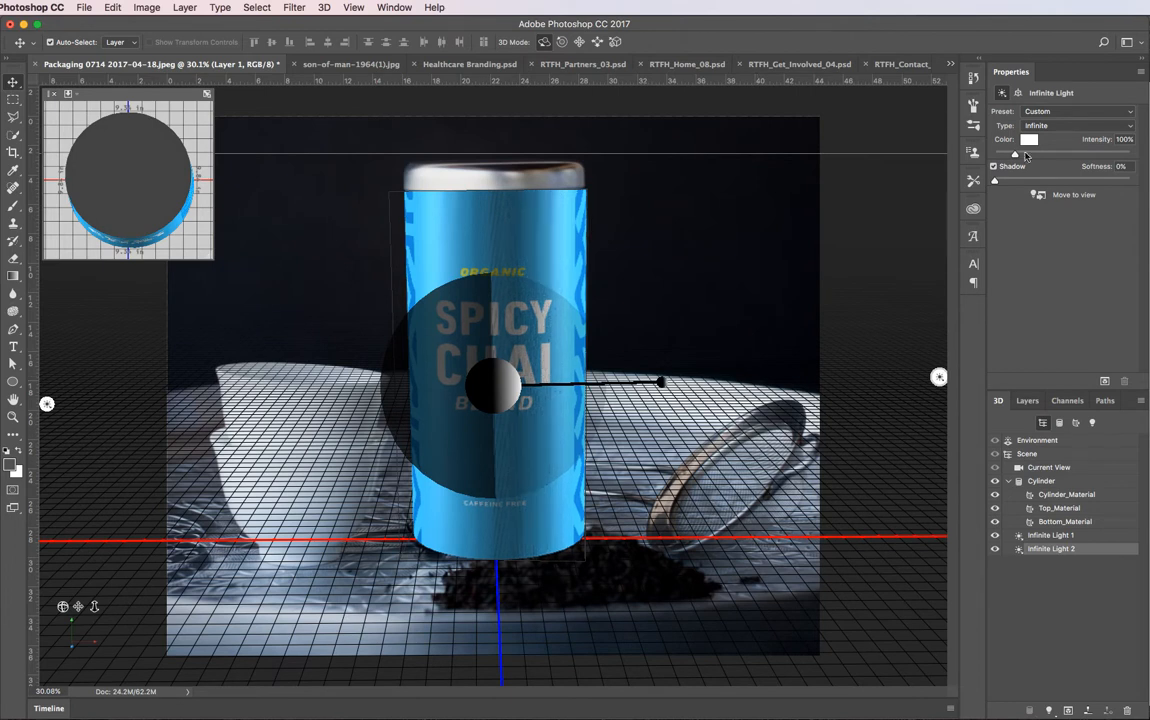
drag(1015, 157, 1001, 153)
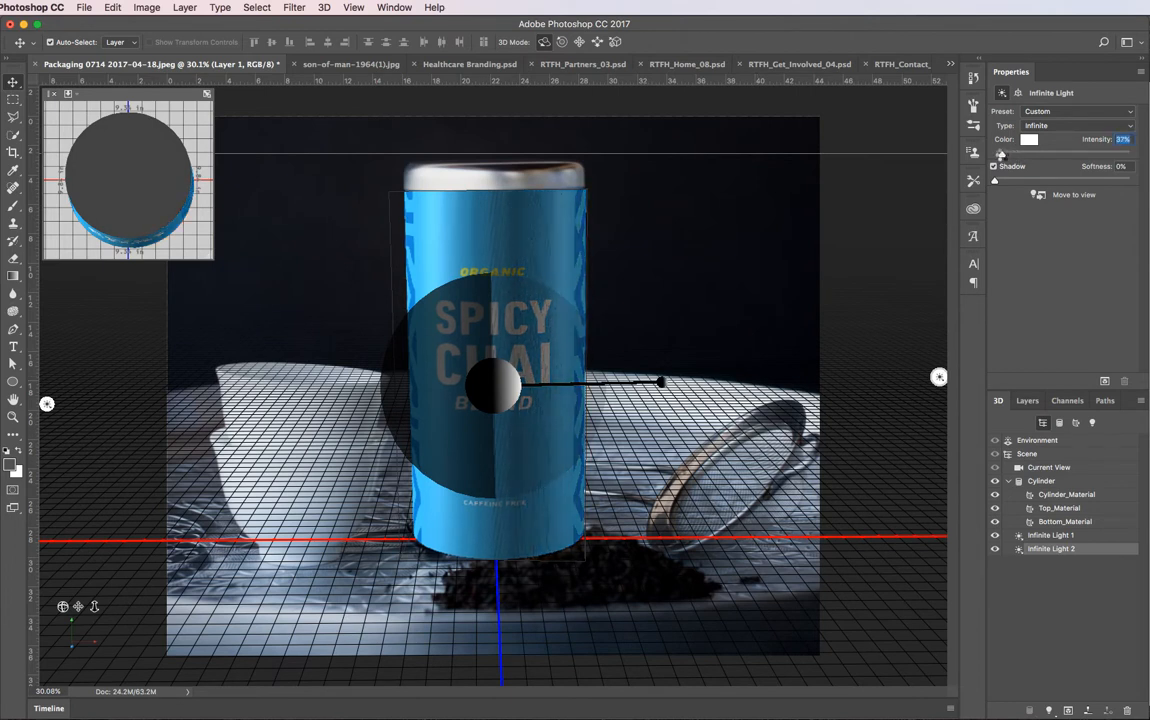
Add a third infinite light aimed at the cylinder's front from slightly below, set its intensity to 23%, and check its effect
click(1030, 454)
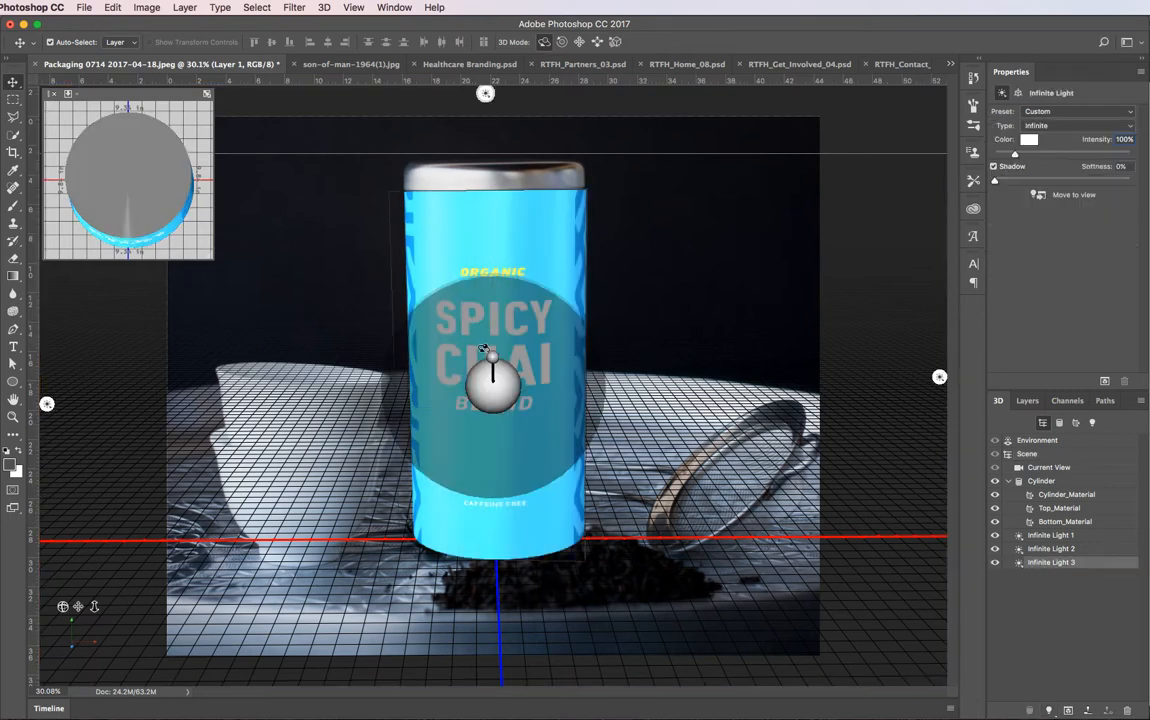
mouse_move(490, 357)
mouse_down()
mouse_move(503, 376)
mouse_move(479, 416)
mouse_up()
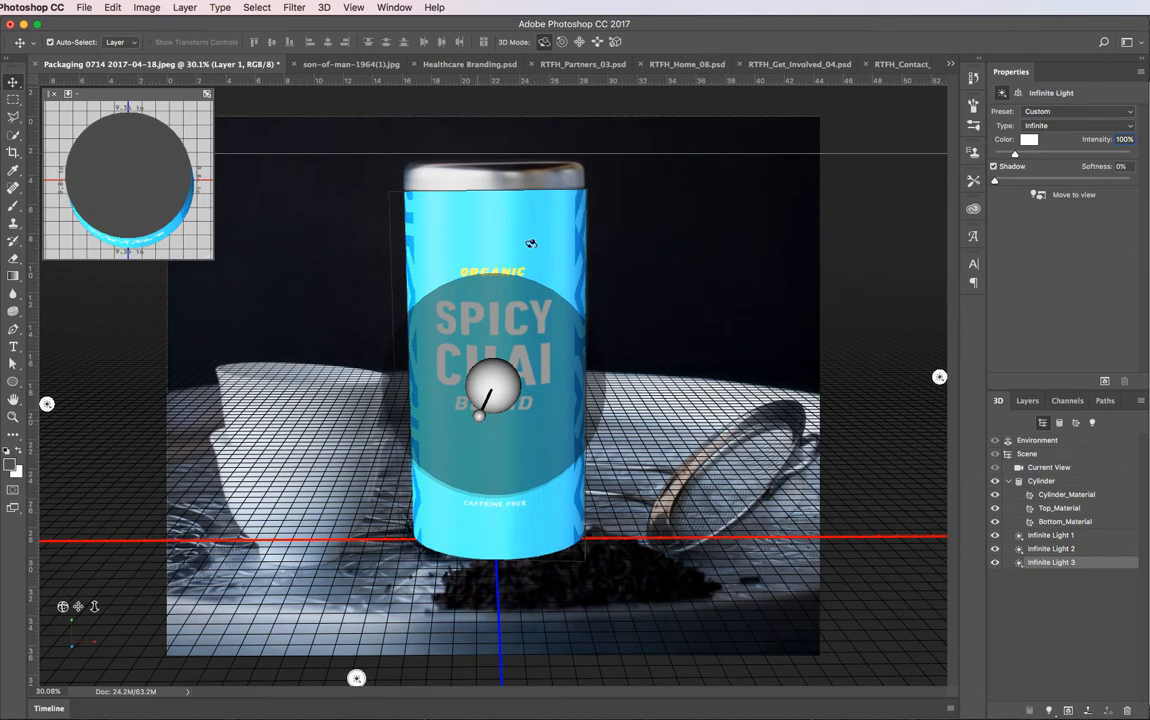
drag(1015, 154, 999, 156)
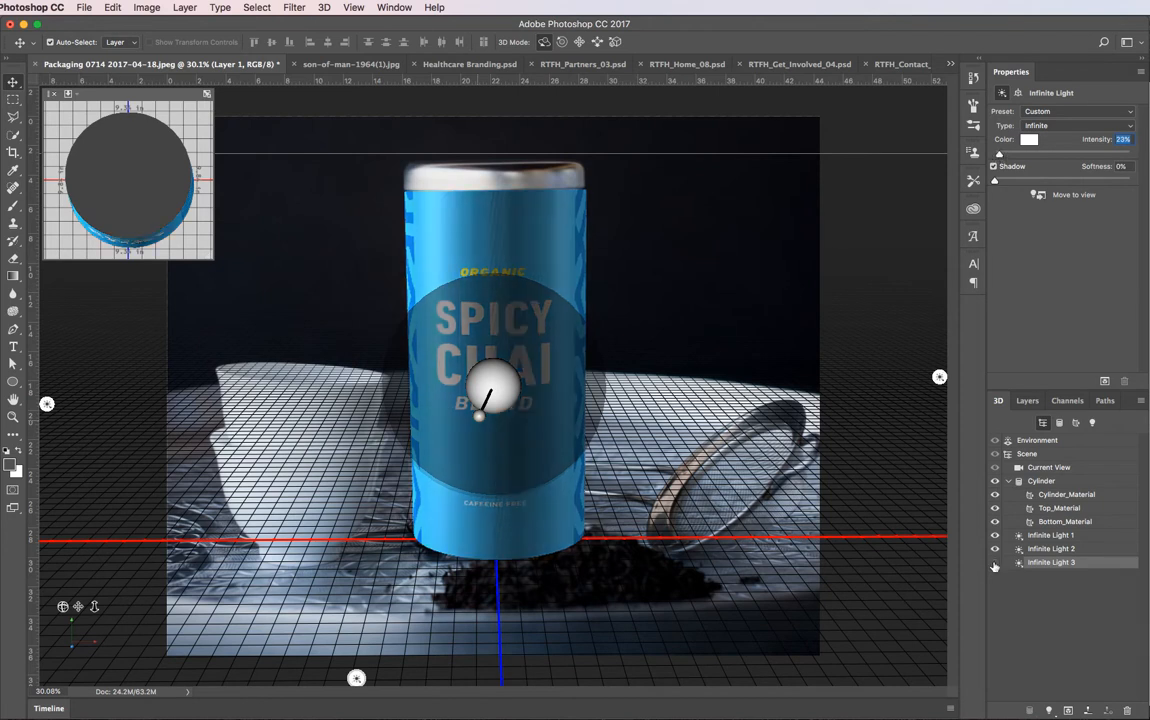
click(995, 565)
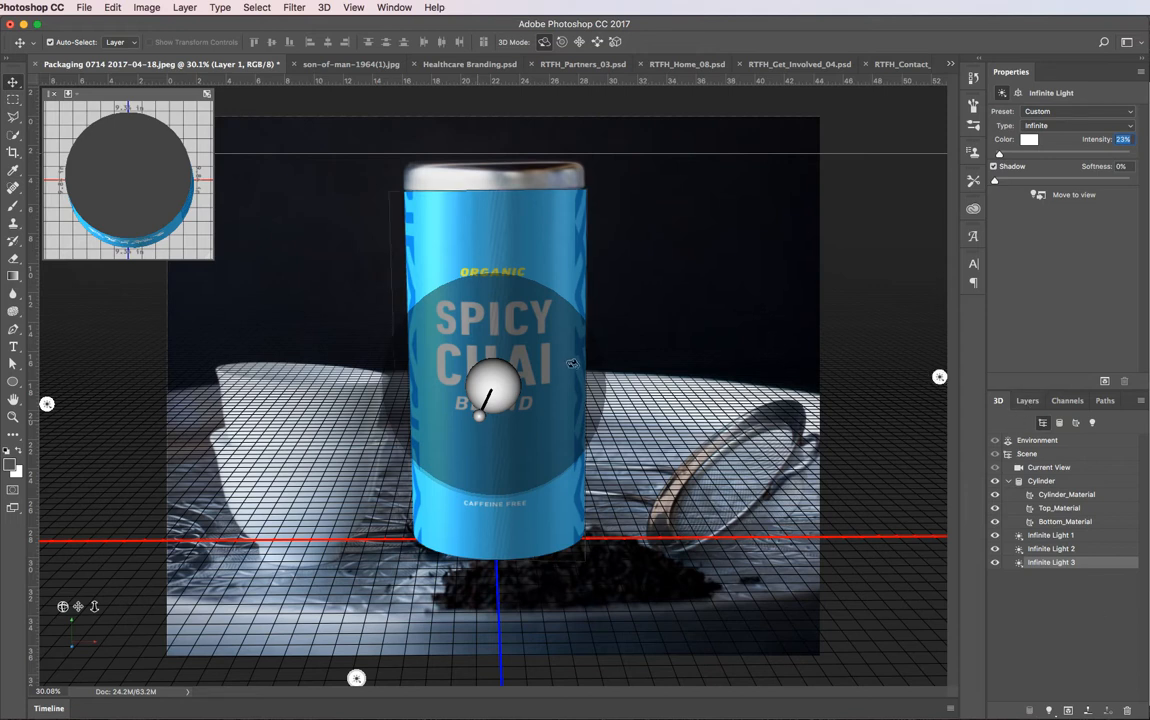
Turn the tin's Work Path into a new anti-aliased selection with a 0.2-pixel feather radius
click(1027, 400)
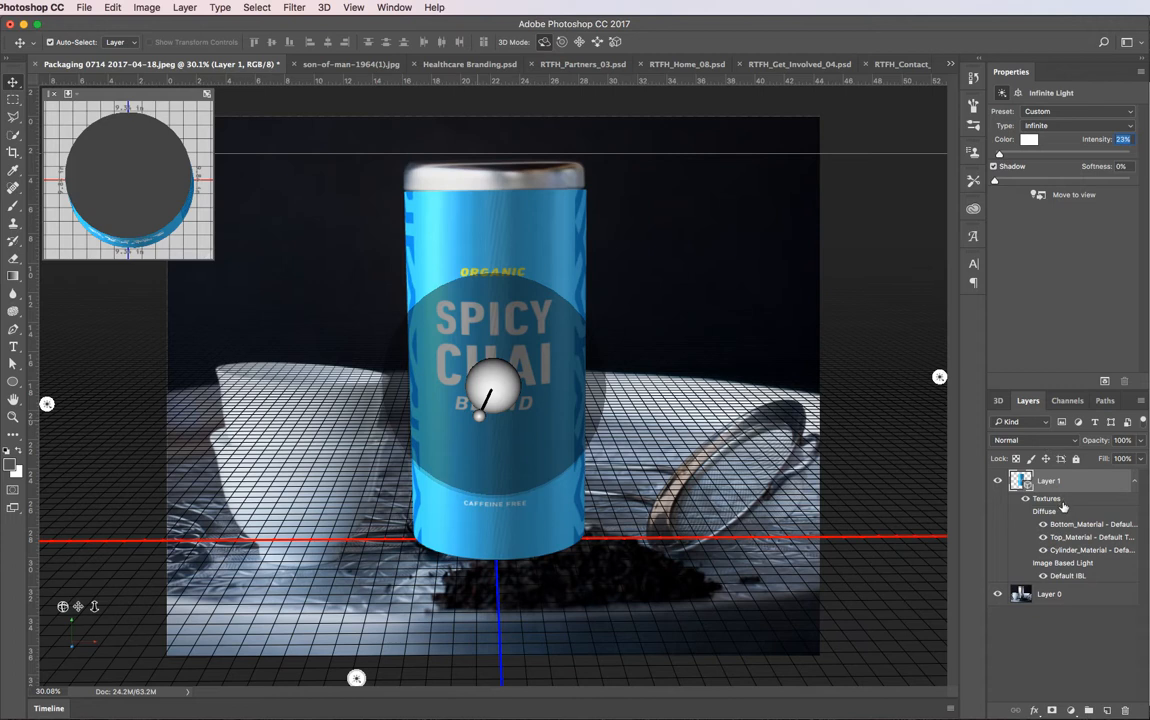
click(1090, 594)
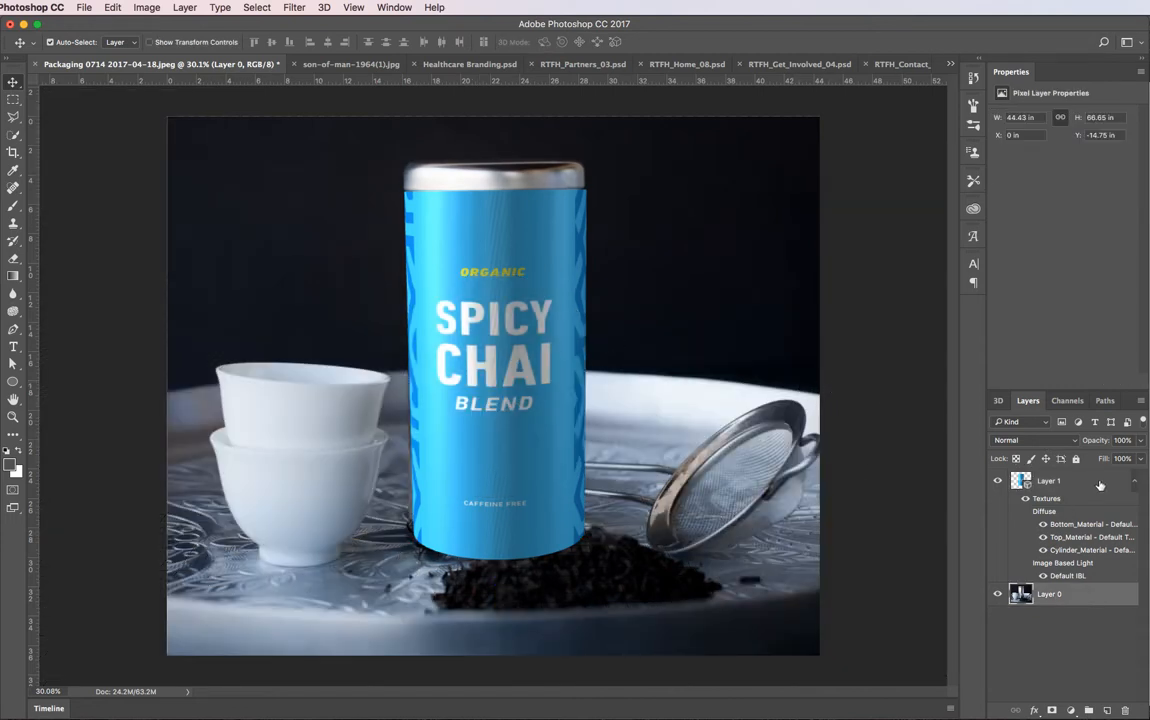
click(1106, 401)
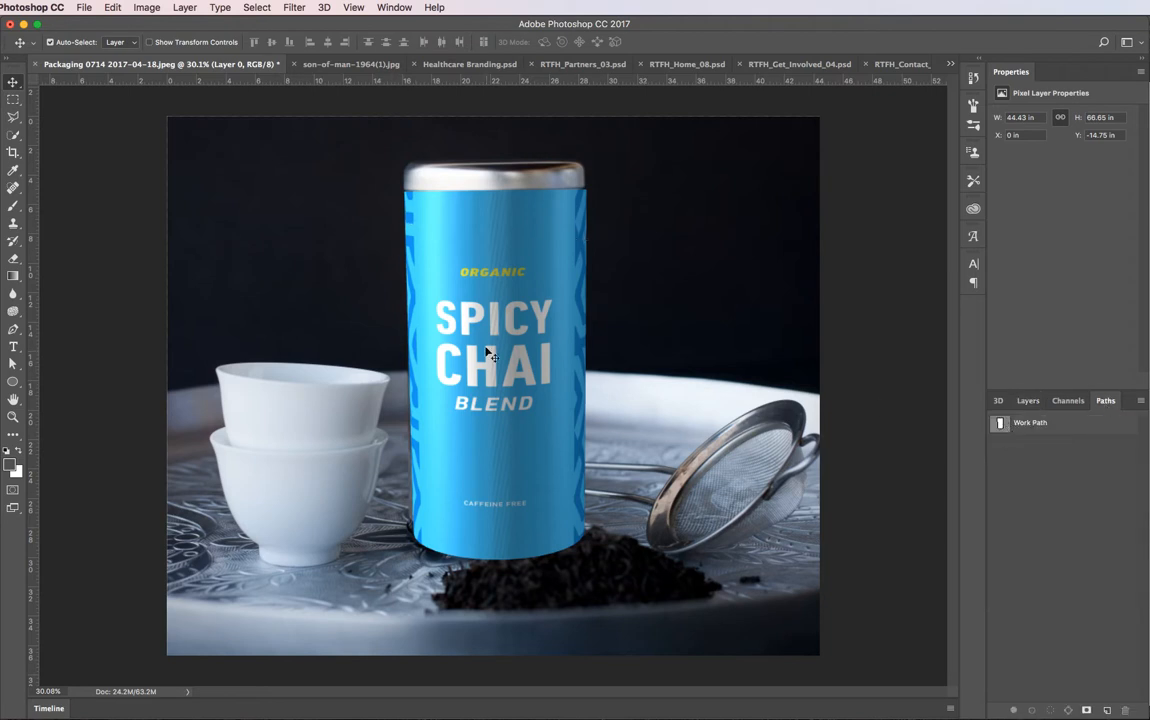
click(1050, 426)
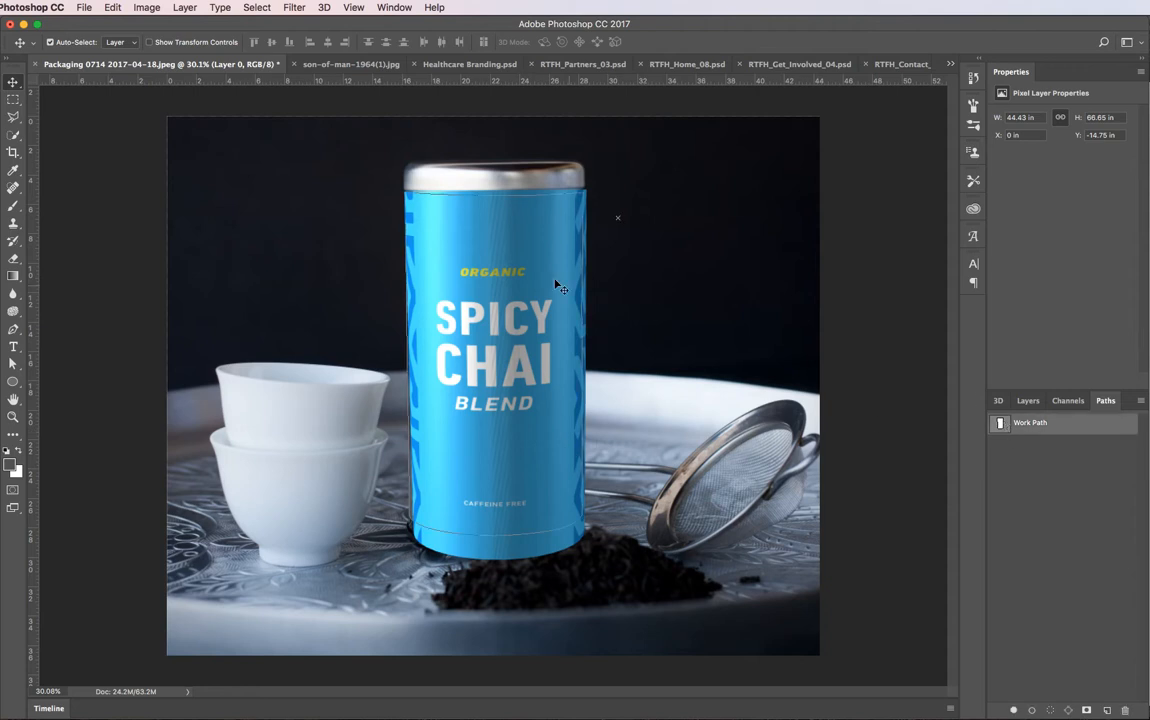
right_click(1067, 428)
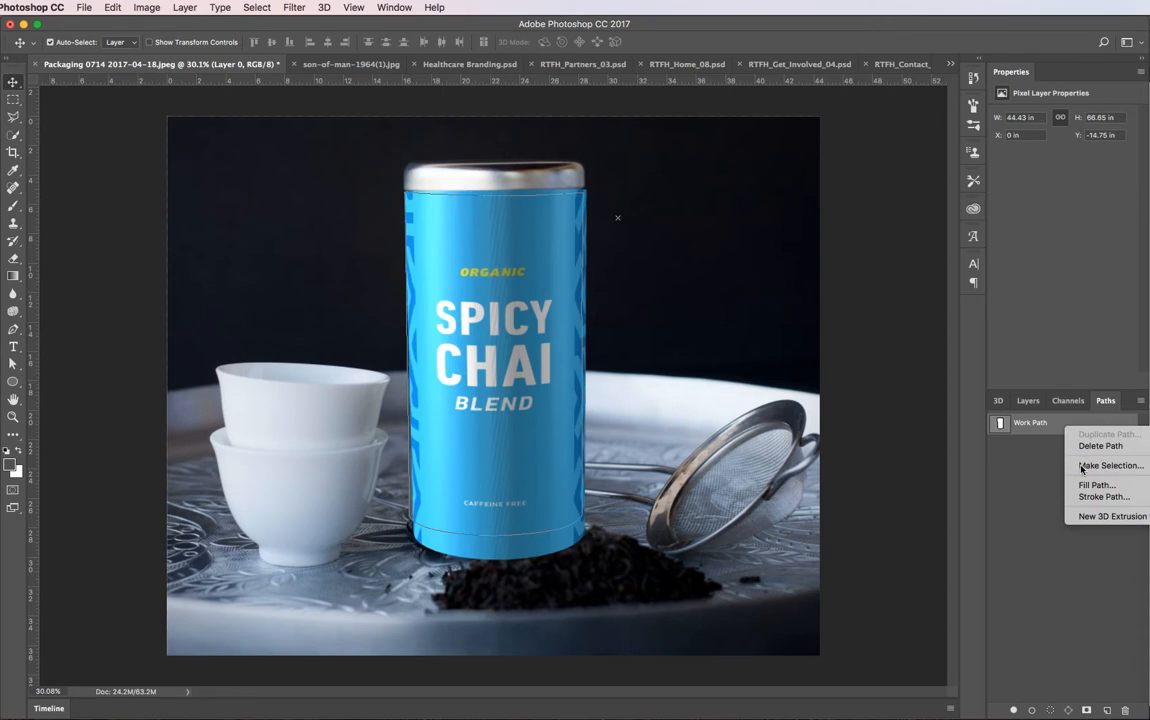
click(1095, 465)
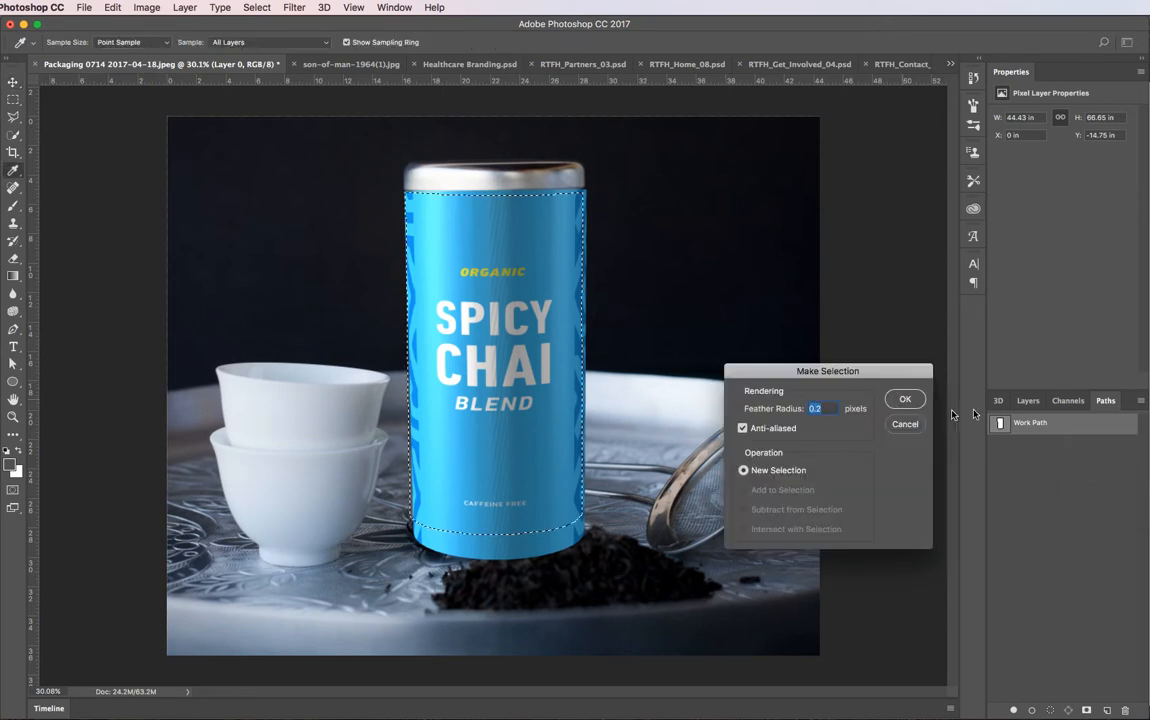
click(903, 398)
Mask Layer 1 with the tin-body selection so the label is confined to the tin's body
key(v)
click(1028, 401)
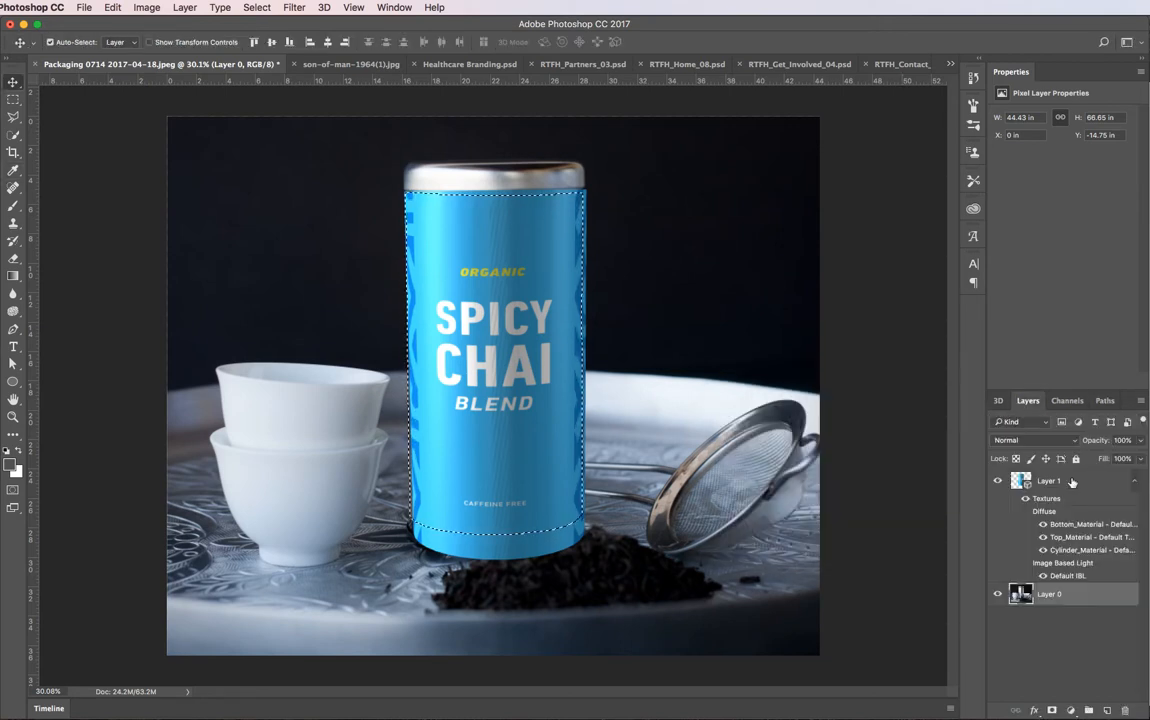
click(1048, 481)
click(1052, 712)
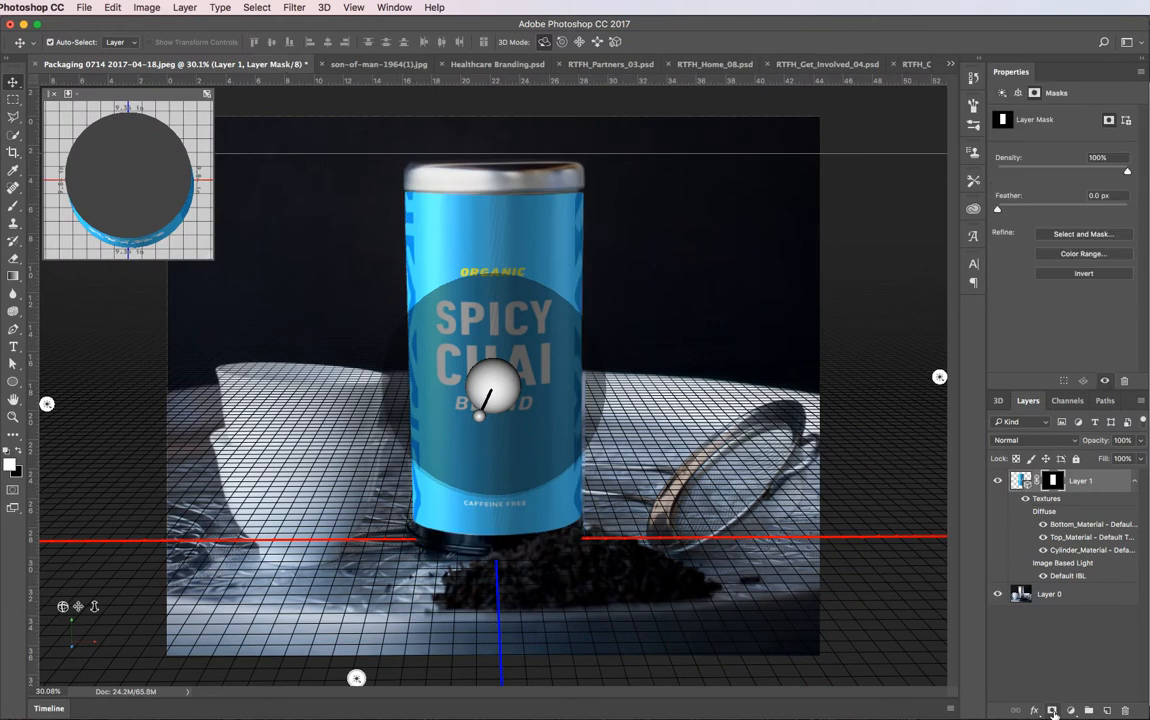
Select Layer 0 to inspect the masked label on the tin without the 3D overlays
click(998, 400)
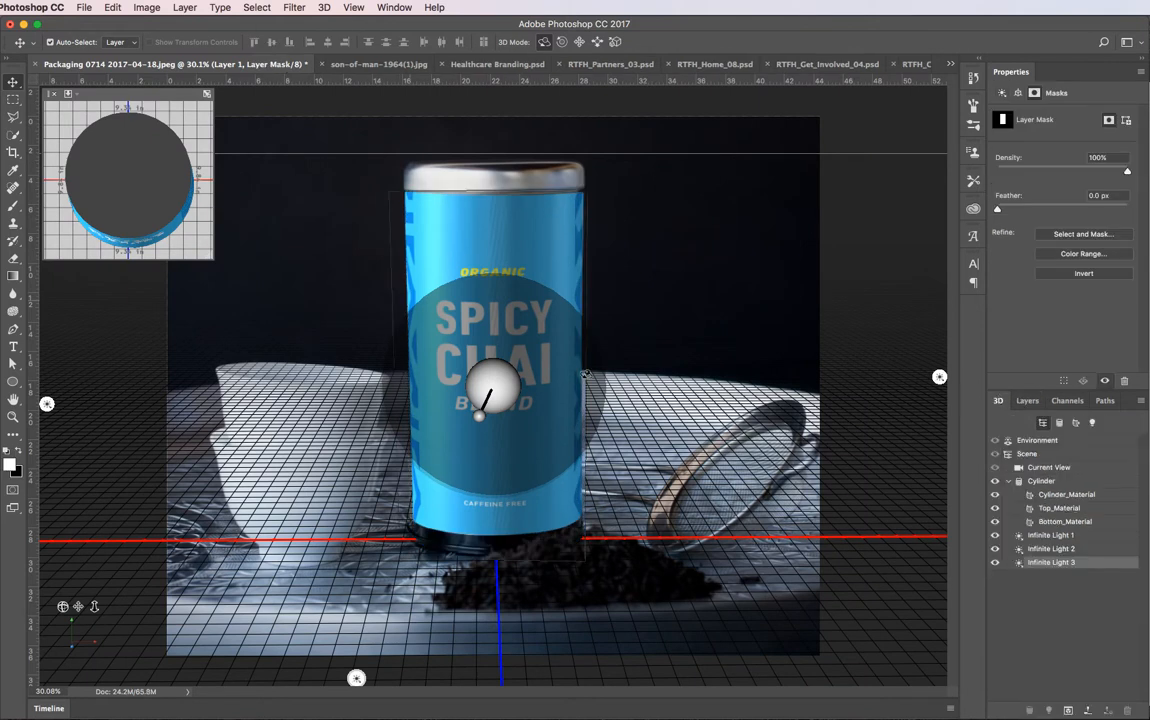
click(1027, 401)
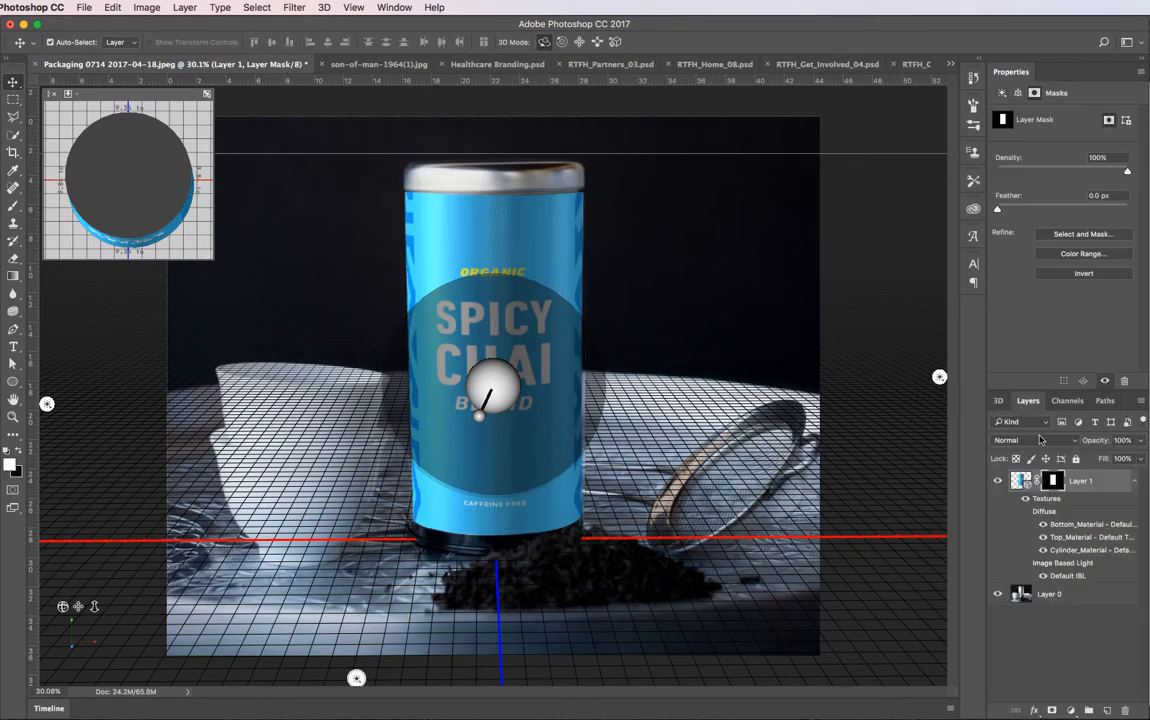
click(1070, 596)
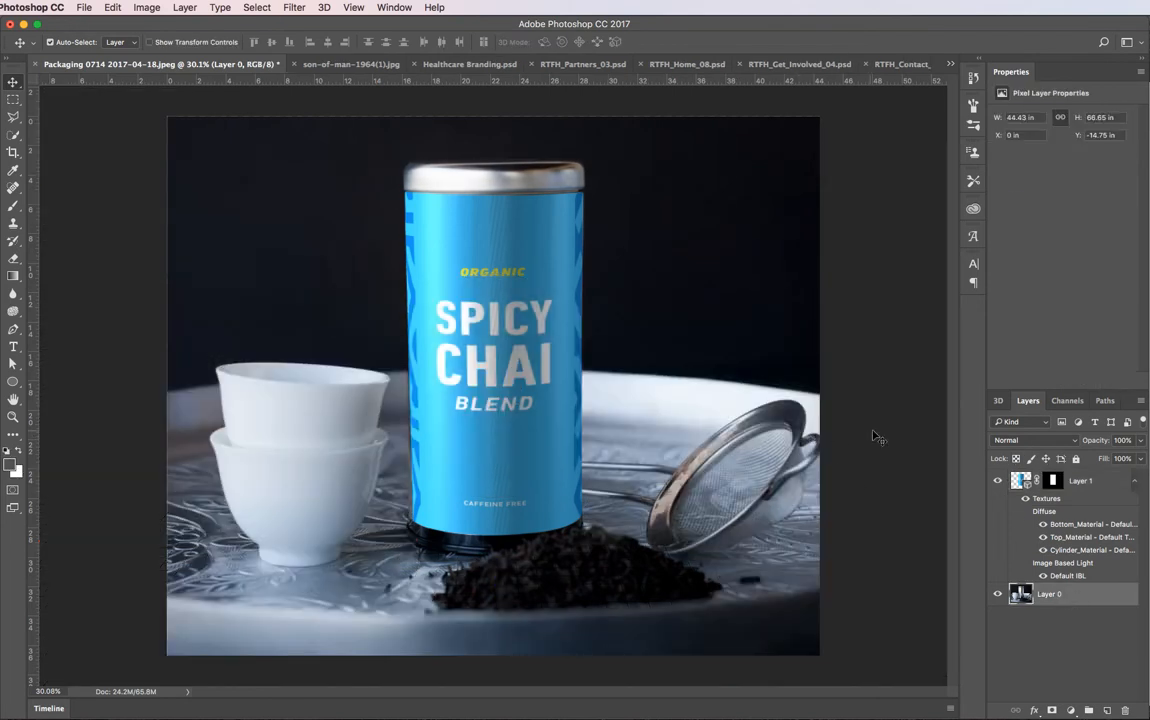
Render Layer 1's whole 3D scene, stop the render near its end, and select Layer 0 to view the result
click(999, 401)
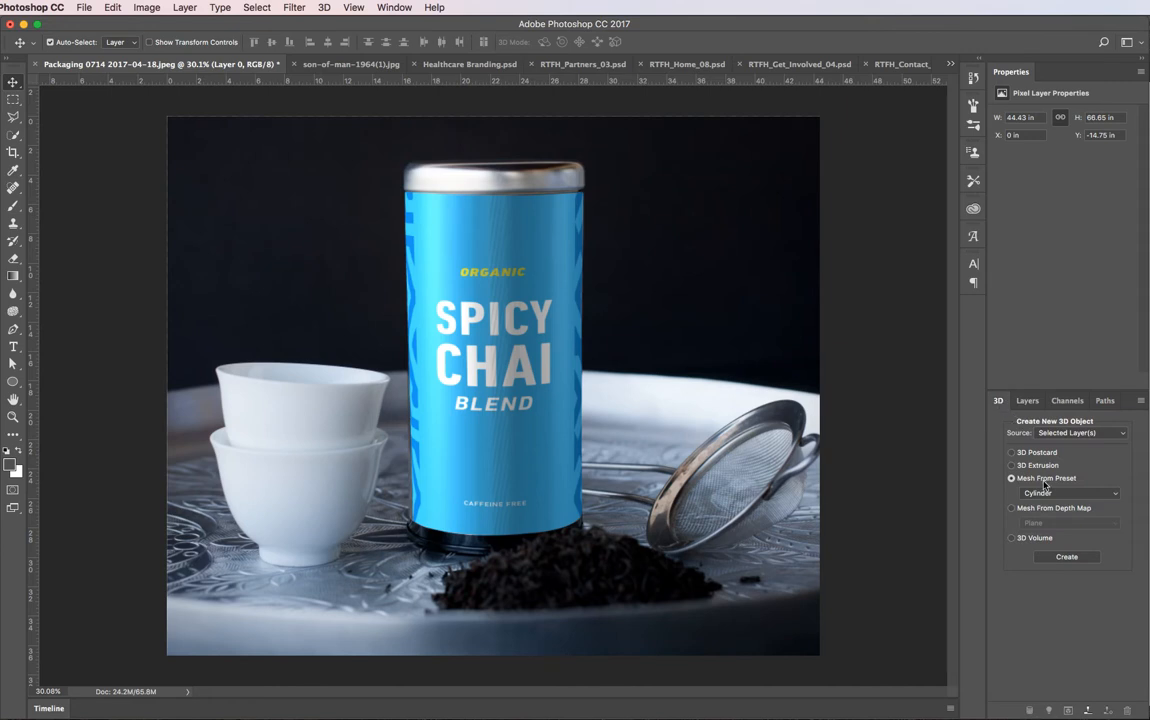
click(1024, 401)
click(1025, 484)
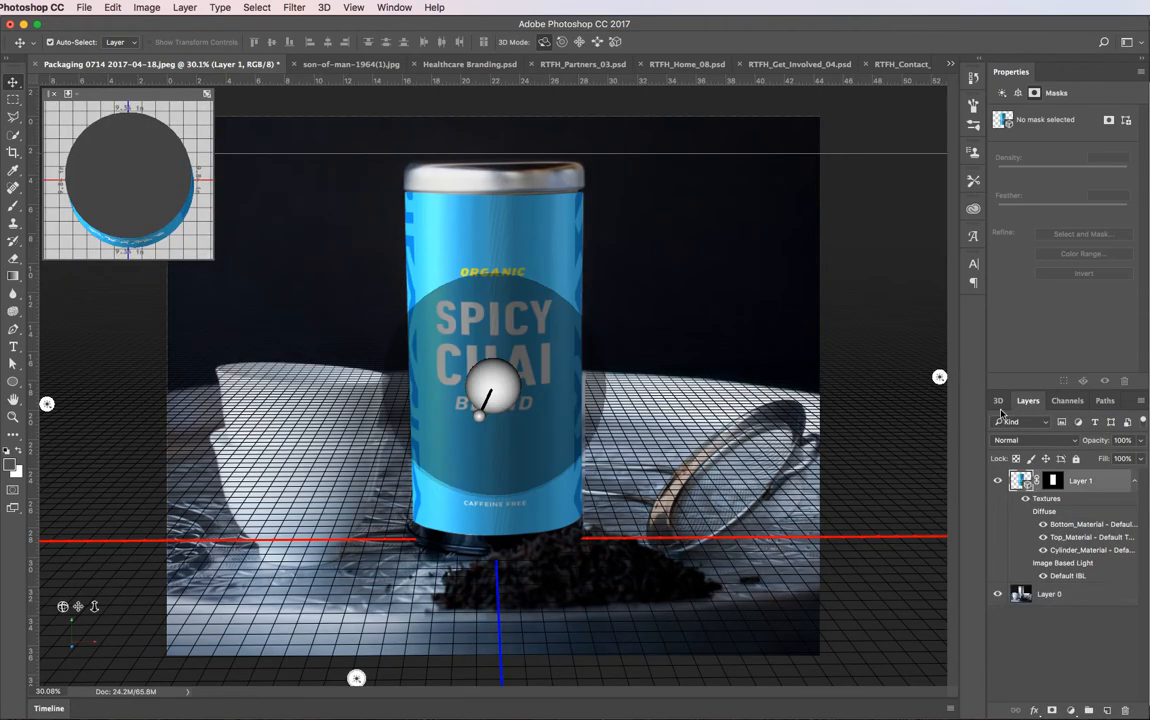
click(997, 402)
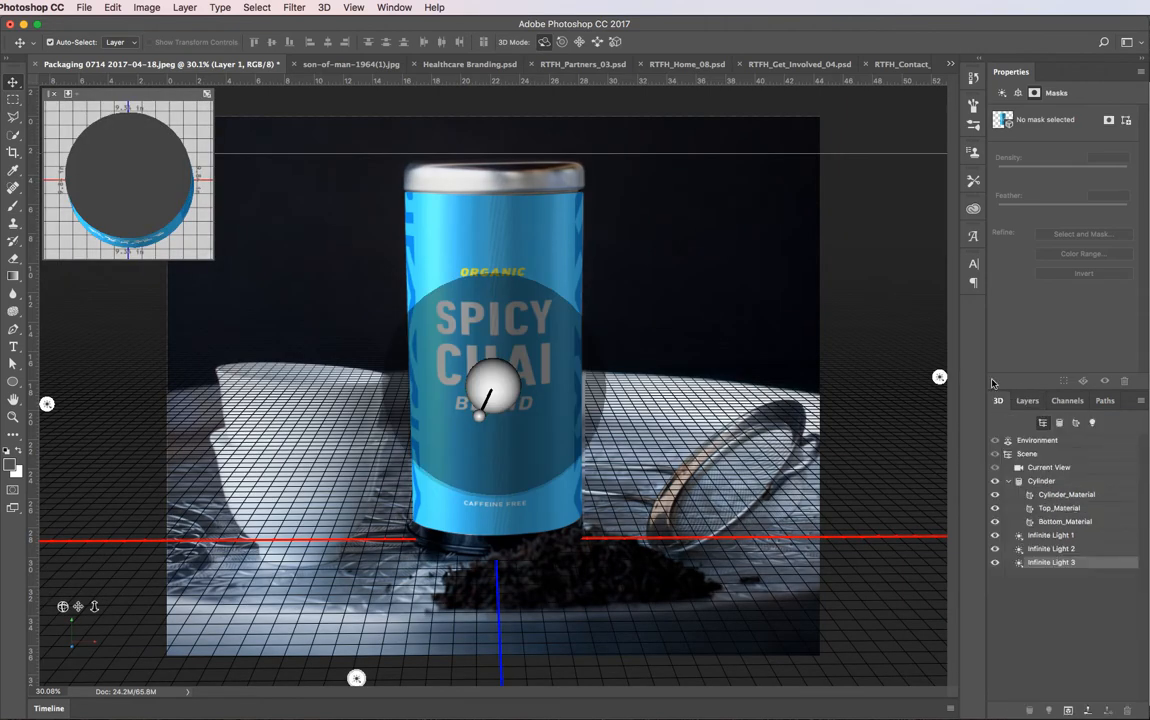
click(1027, 455)
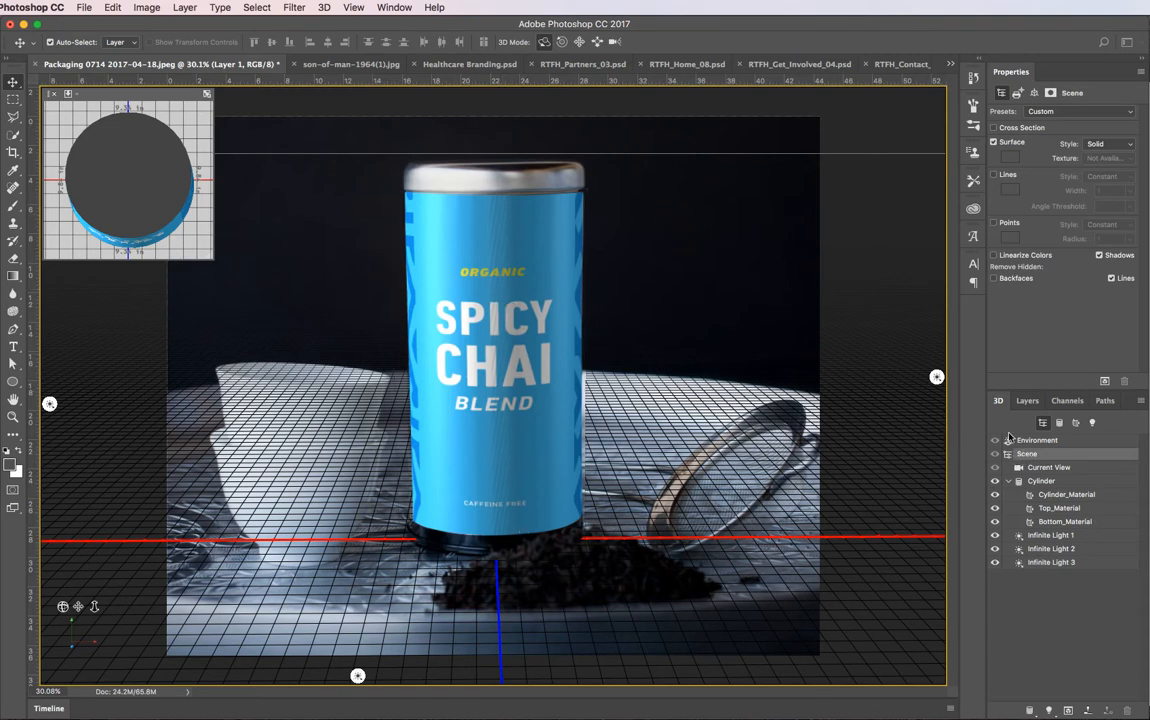
click(1106, 382)
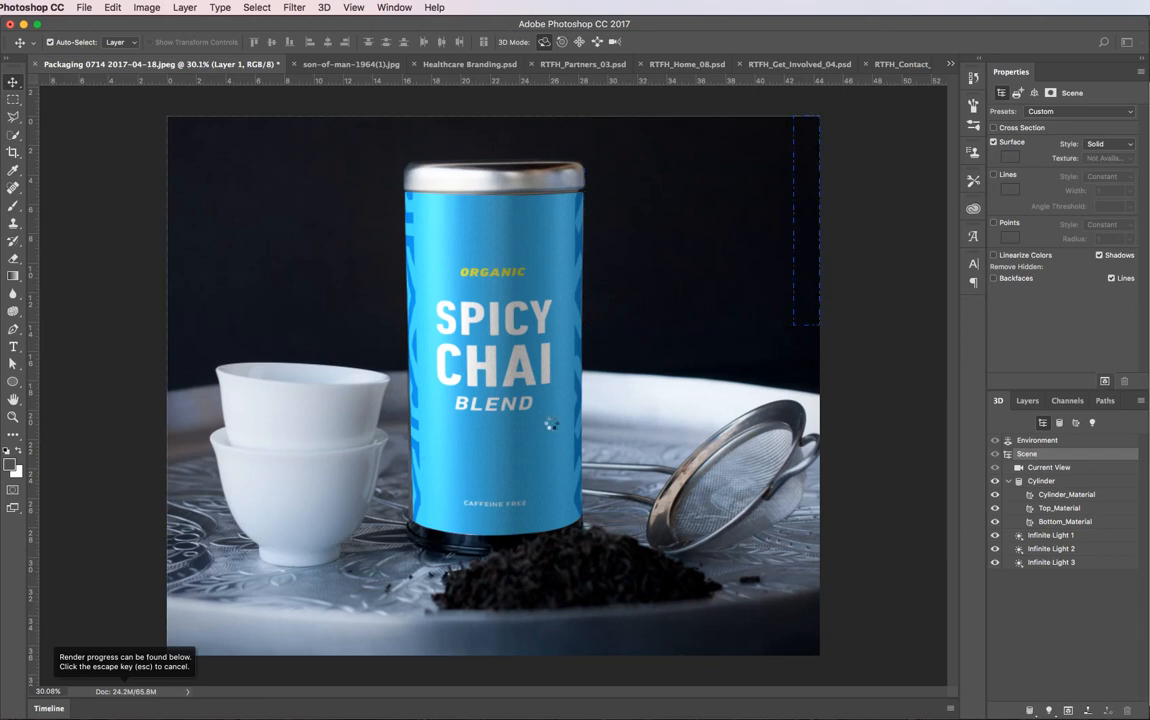
click(550, 427)
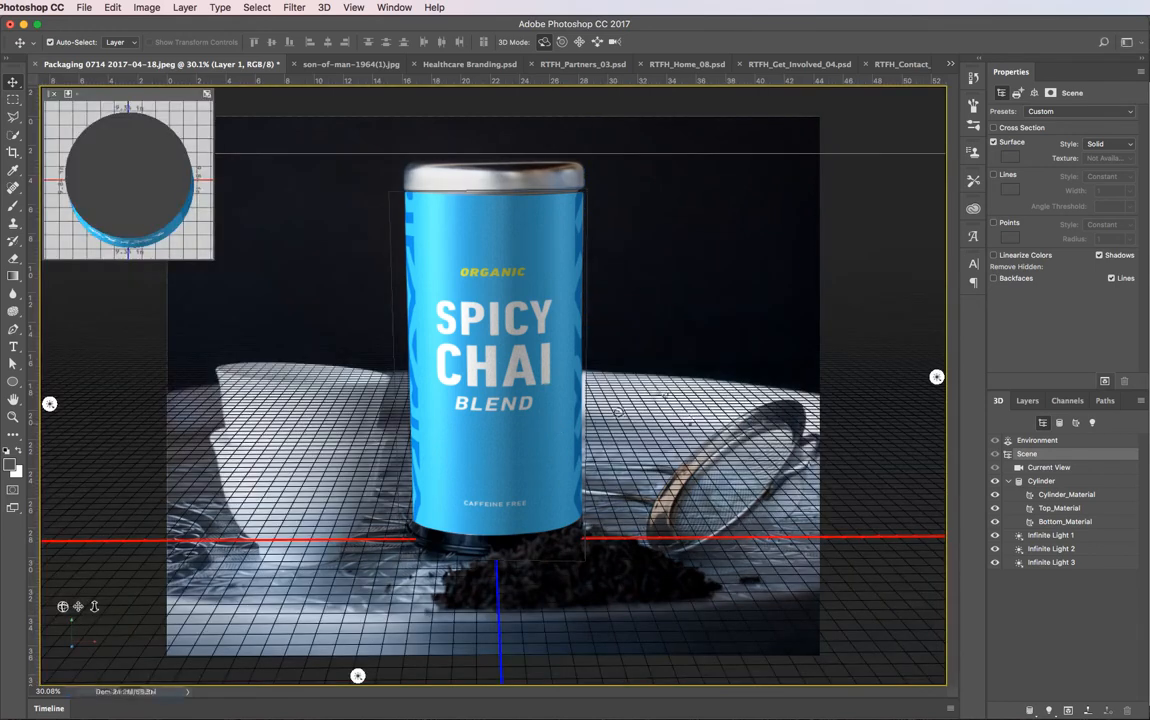
click(1028, 401)
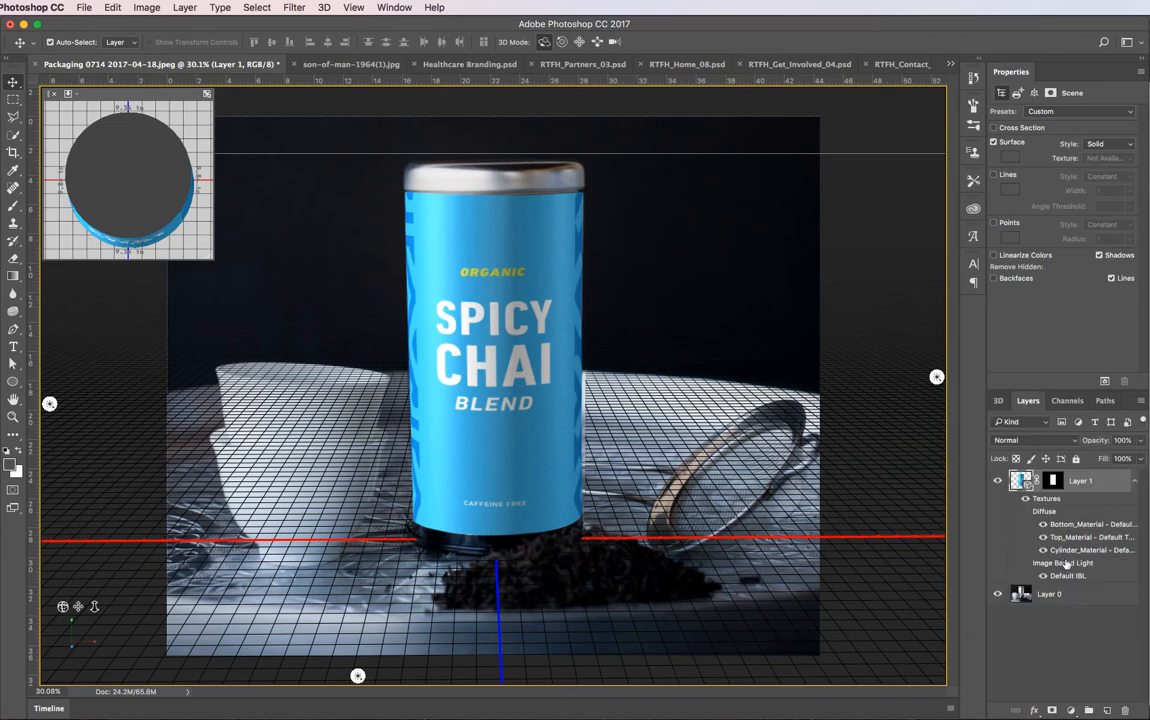
click(1075, 595)
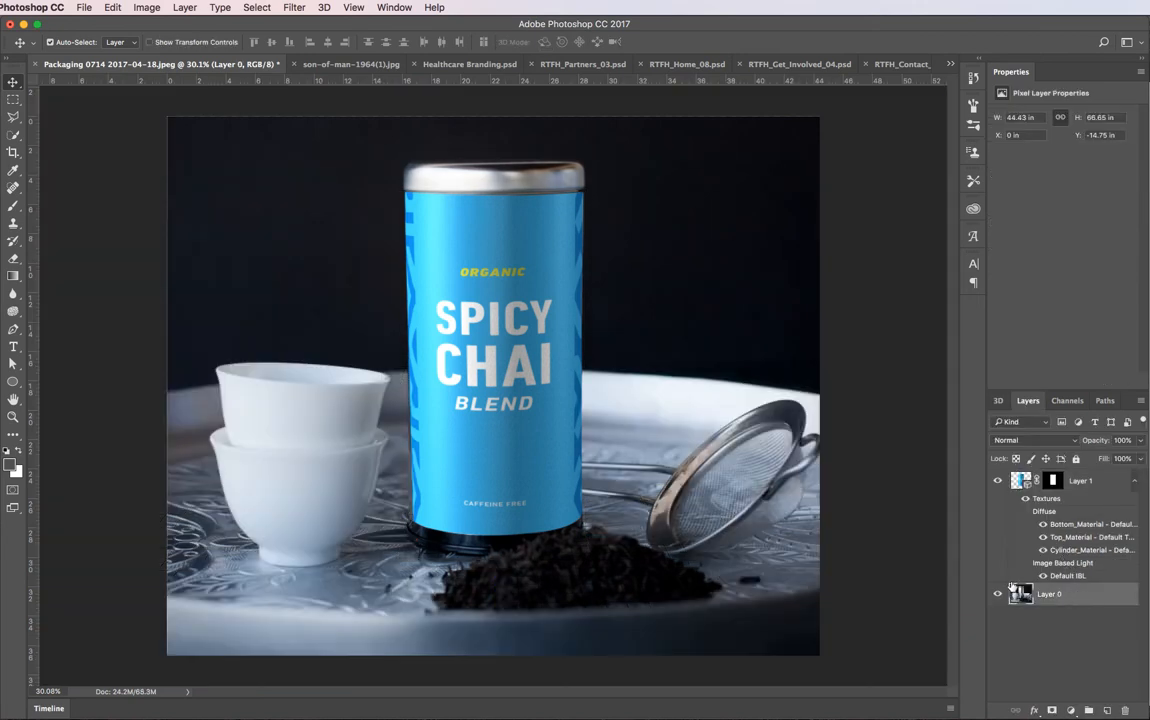